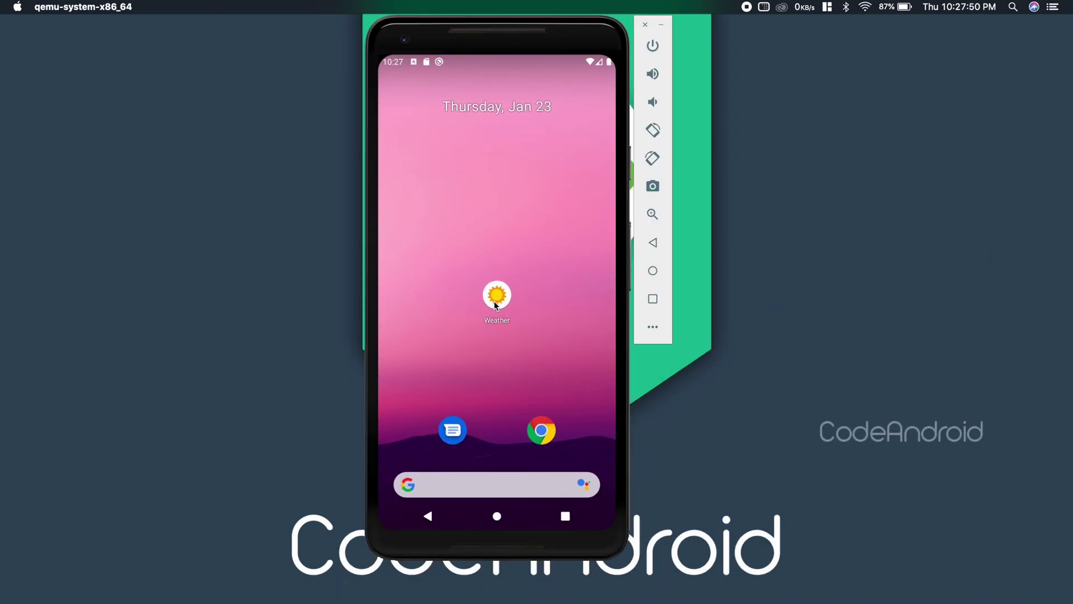
Search the Weather app for 'ban' and rotate the emulator to landscape with results visible
left_click(494, 302)
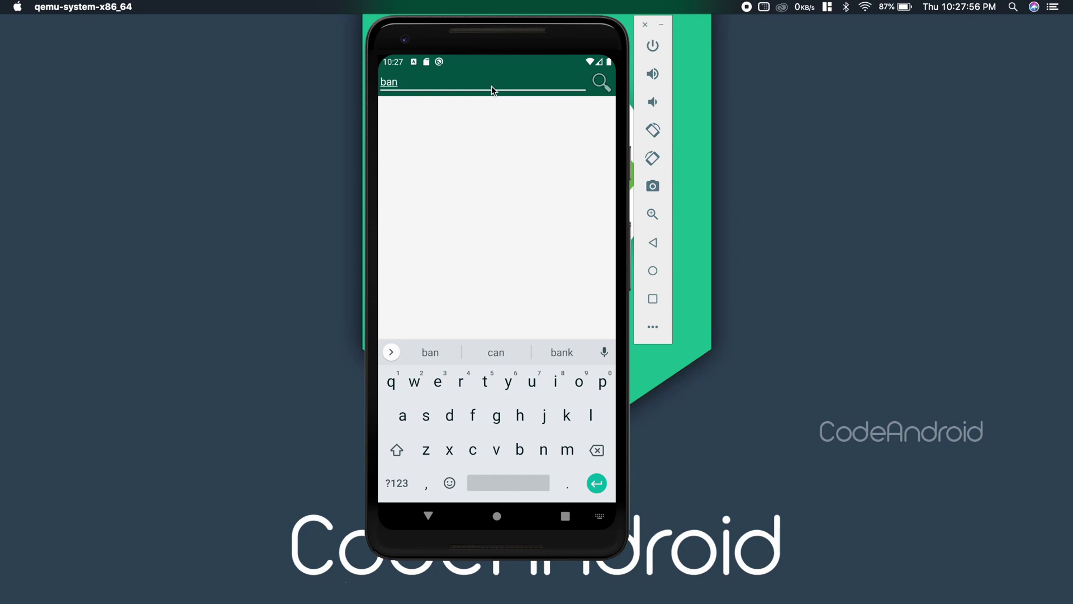
left_click(601, 81)
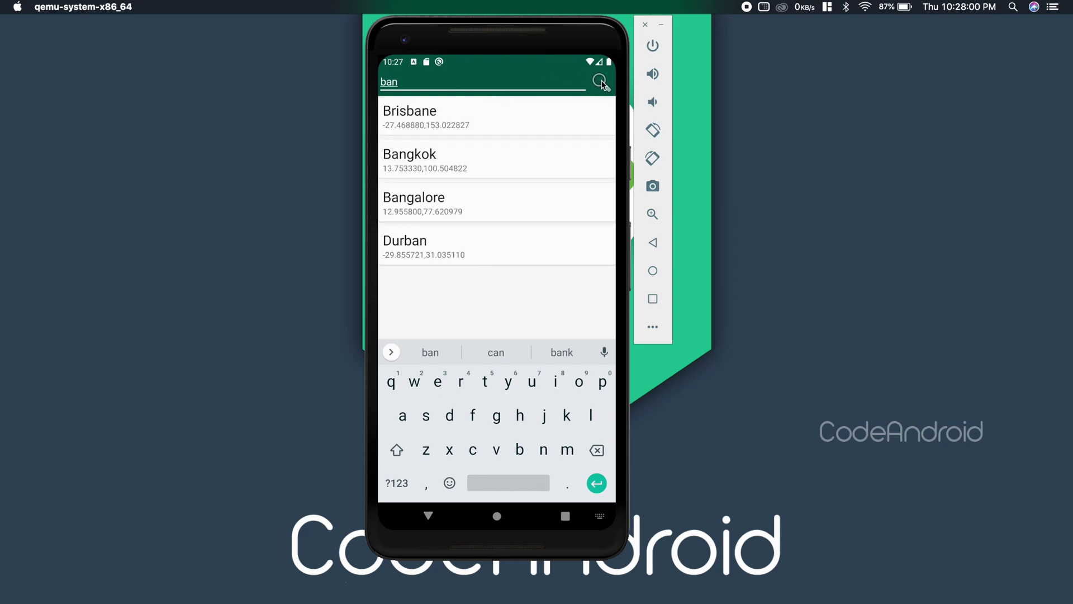
left_click(652, 130)
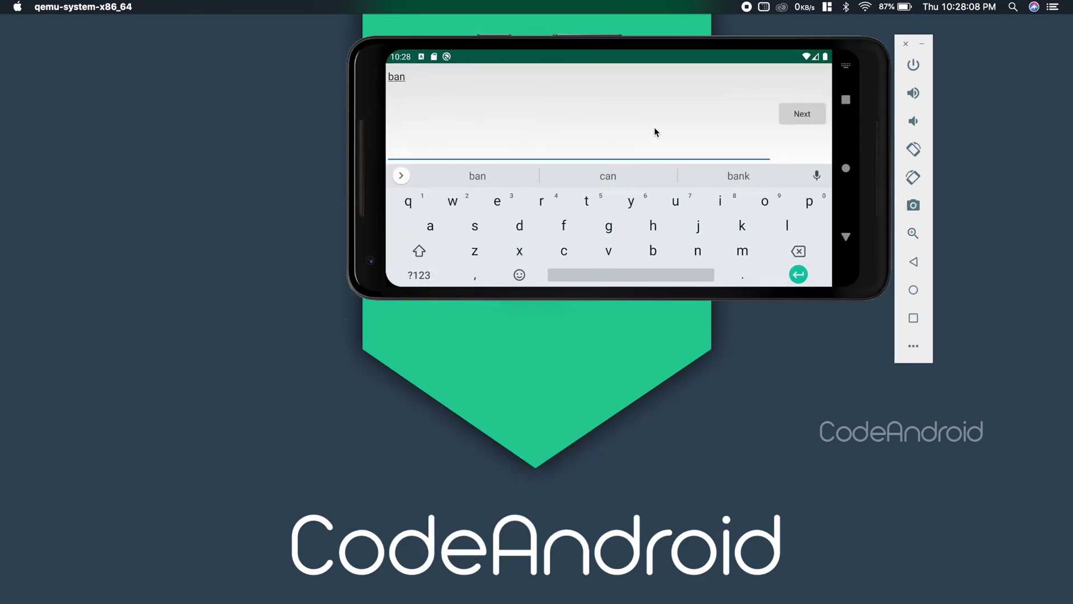
left_click(846, 238)
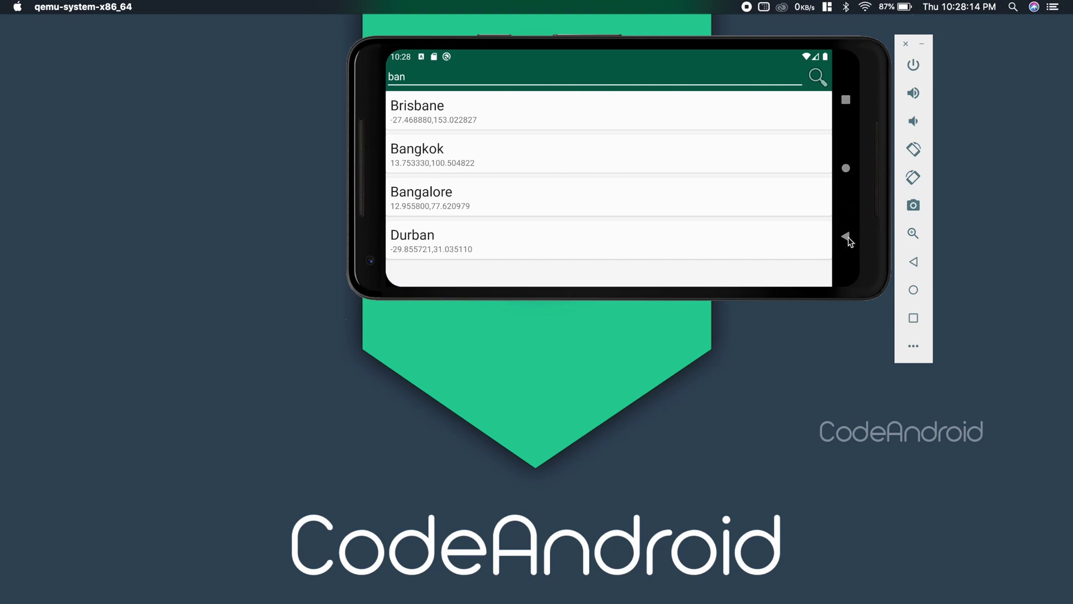
Open Bangalore's details, go back to the list, and reopen them showing 26.81
left_click(602, 193)
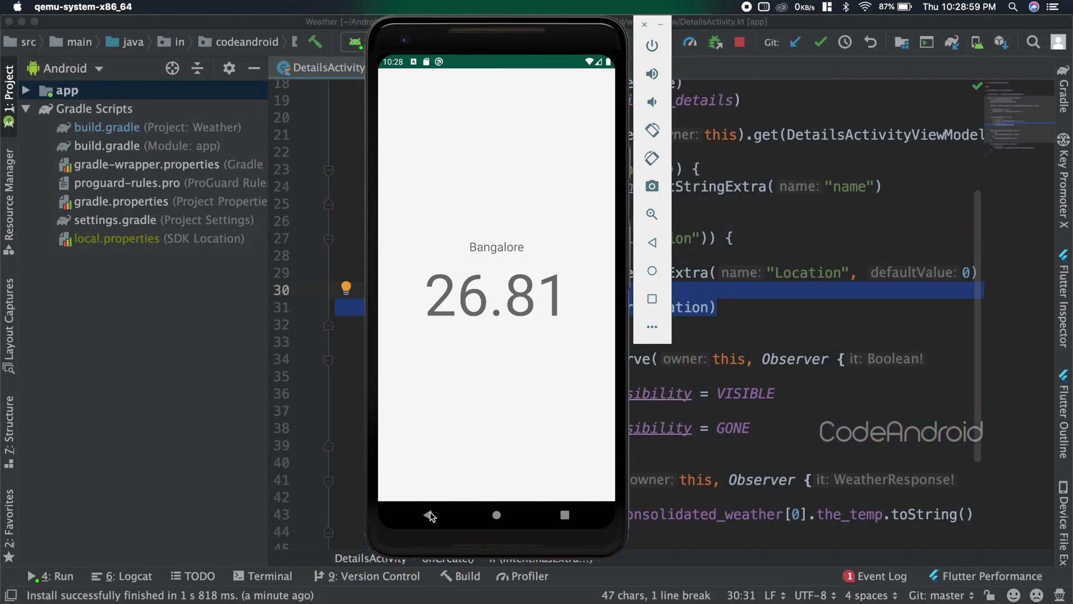
left_click(428, 514)
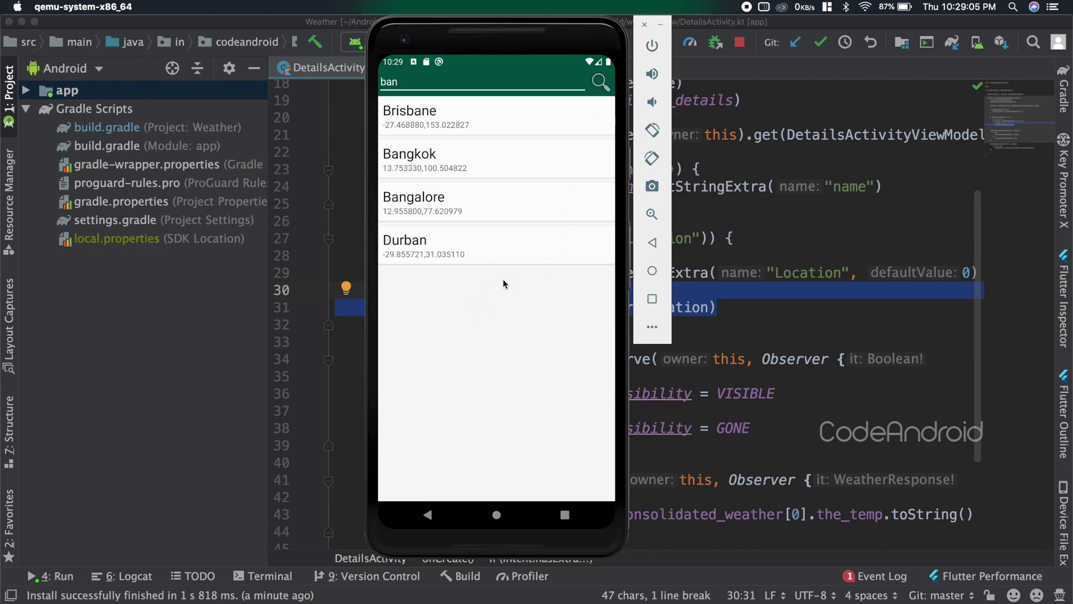
left_click(504, 210)
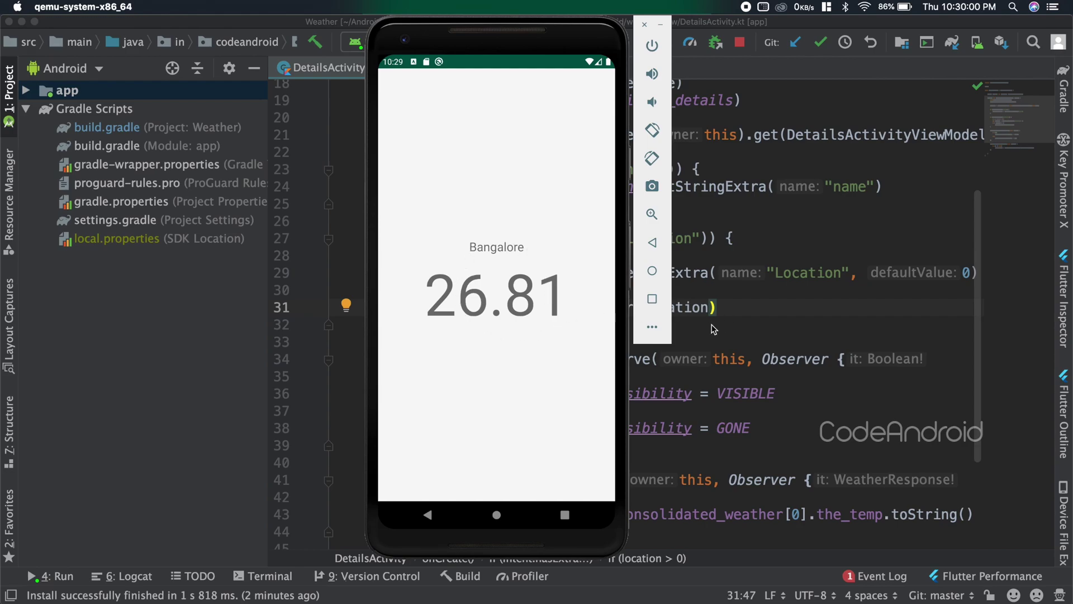
Trace viewModel.response to the repository, then append '&& viewModel.response.value == null' to line 30
left_click(779, 329)
left_click(513, 307, "super")
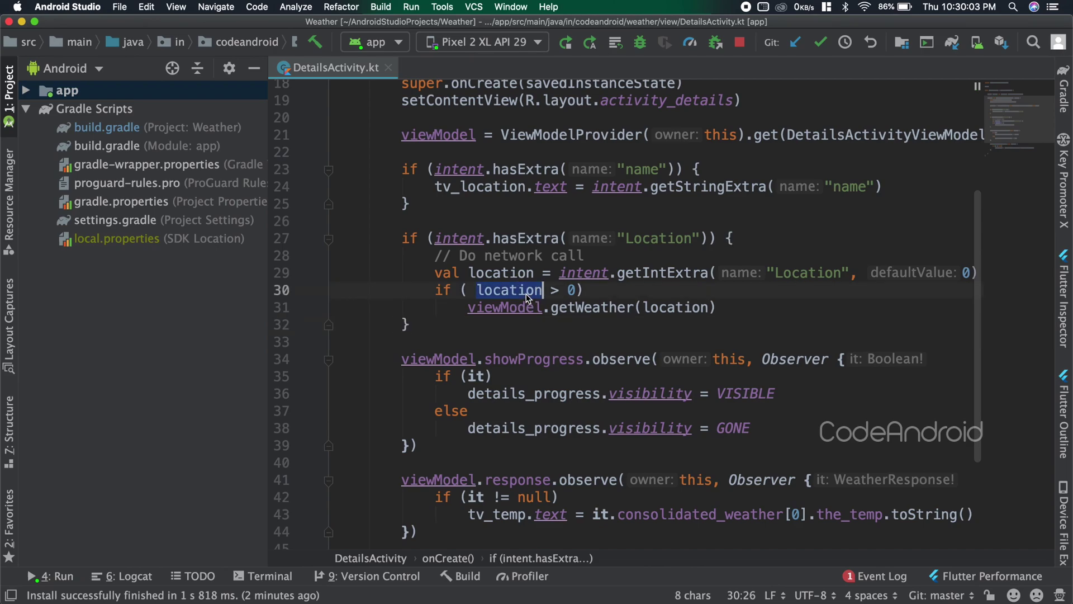
scroll(597, 263, "up", 5)
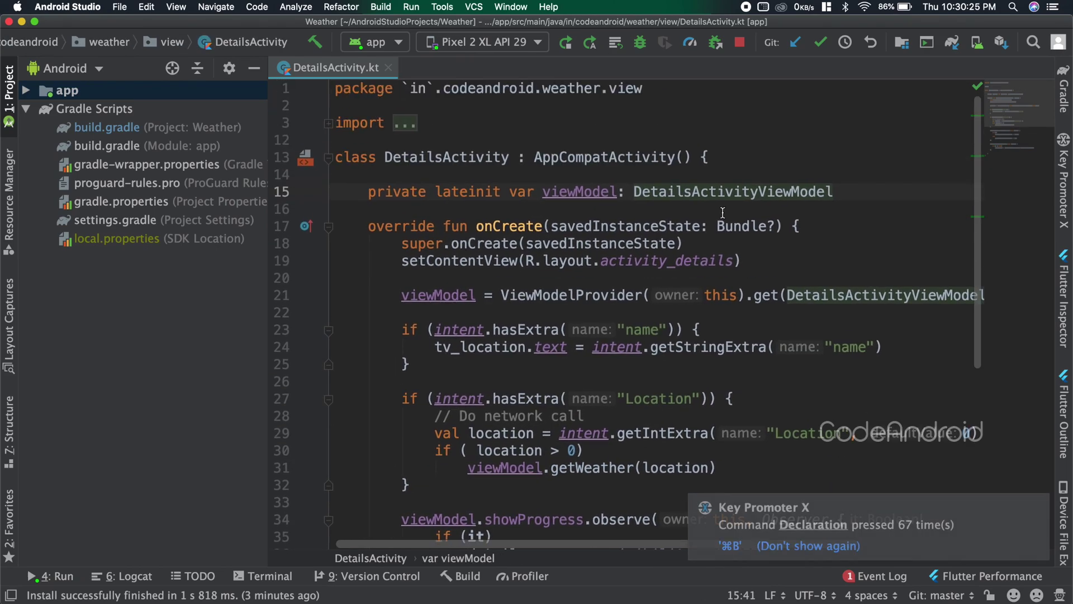
left_click(721, 124, "super")
left_click(619, 367, "super")
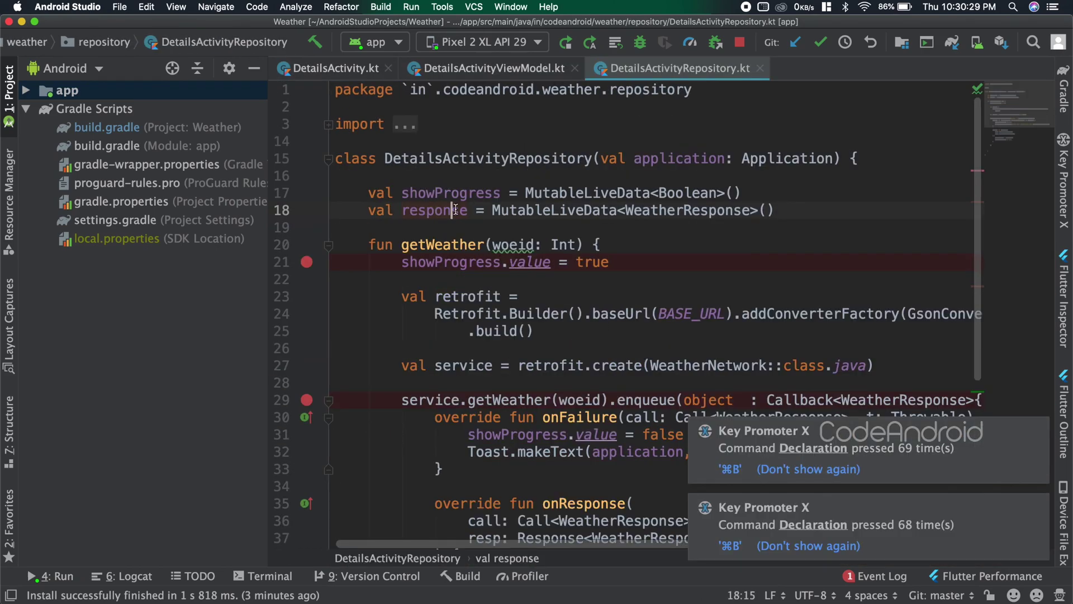
double_click(458, 210)
scroll(457, 214, "down", 5)
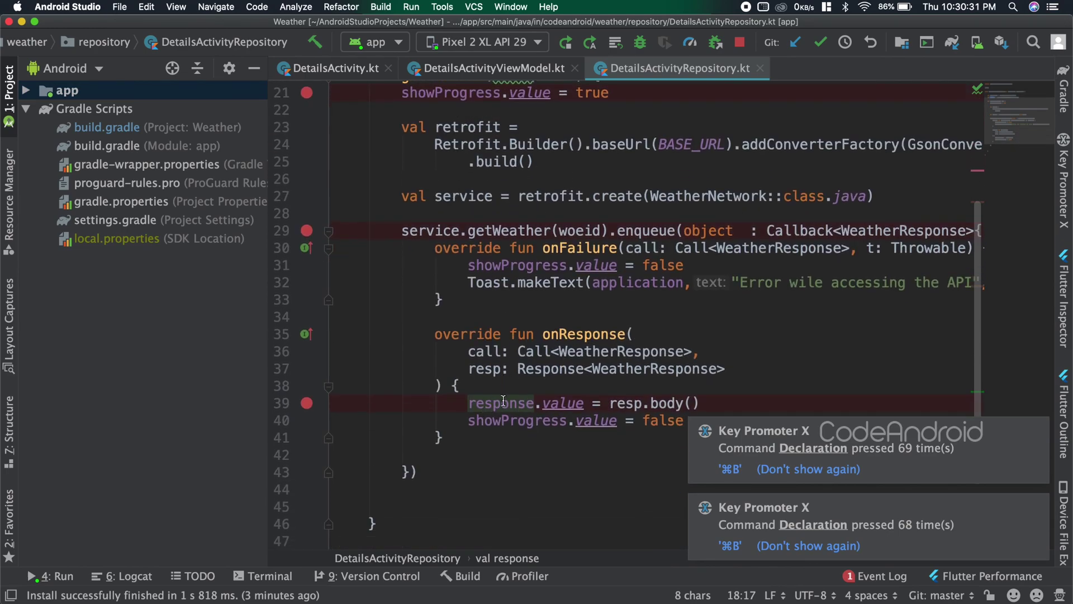
left_click(352, 68)
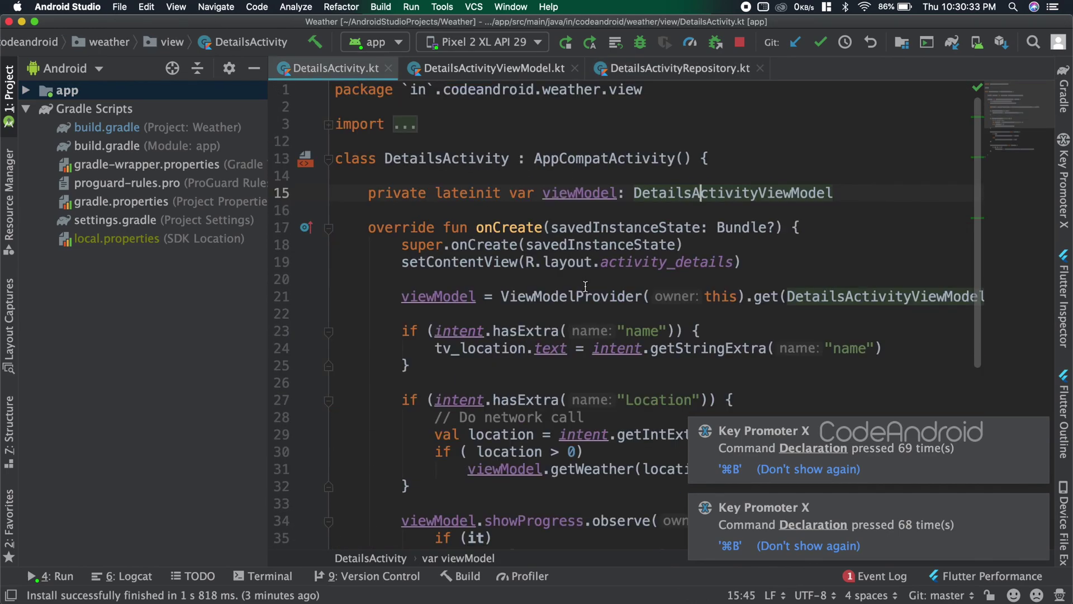
scroll(586, 286, "down", 6)
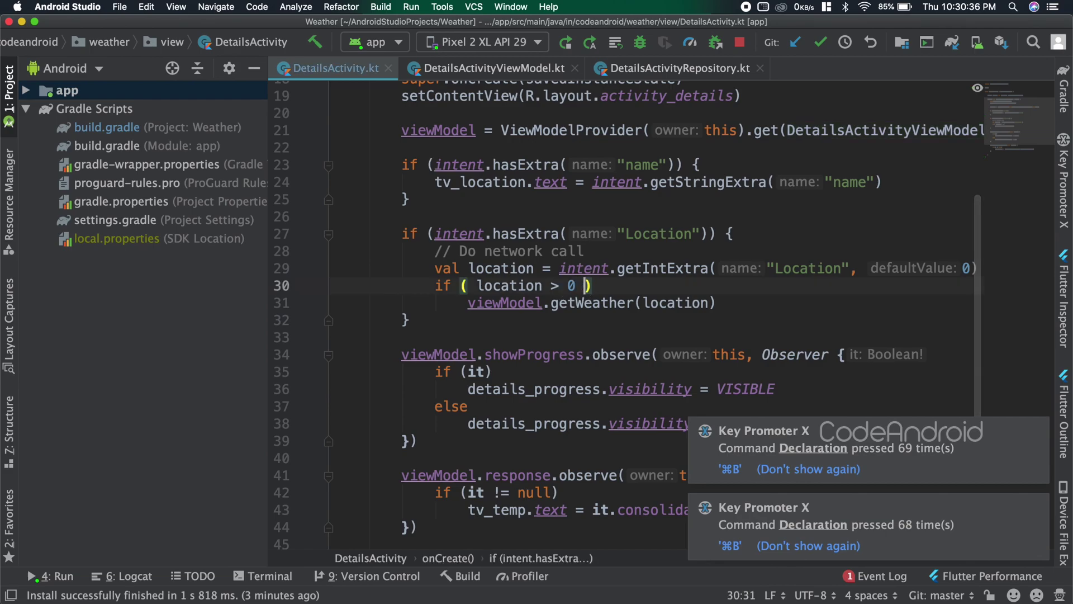
type("&& viewModel.response")
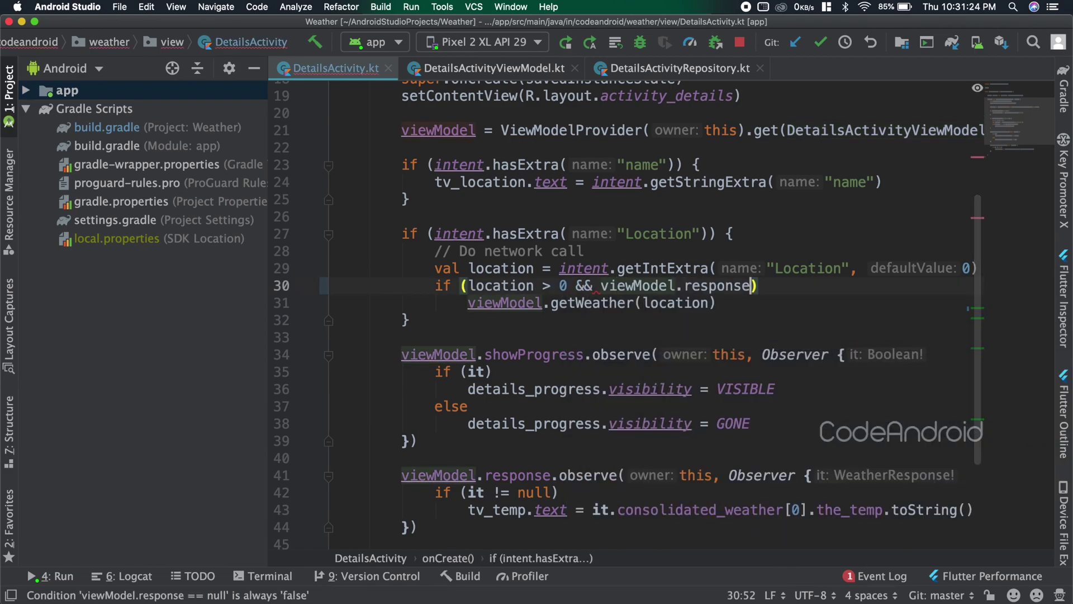
type(".value == null")
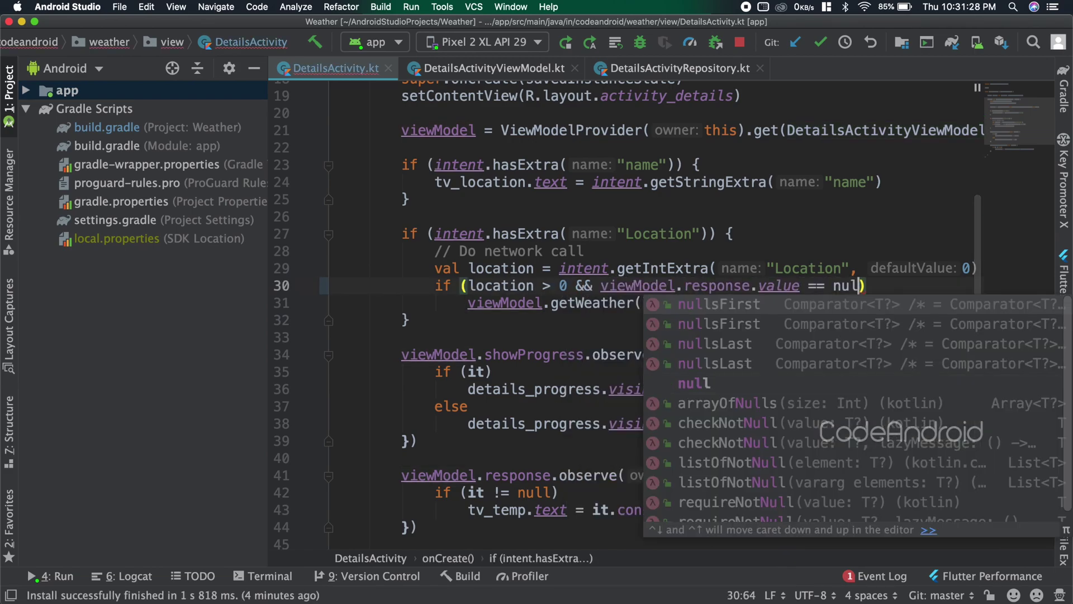
left_click(732, 303)
Stop and rerun the updated app, dismissing the shortcut tip notifications
left_click(740, 42)
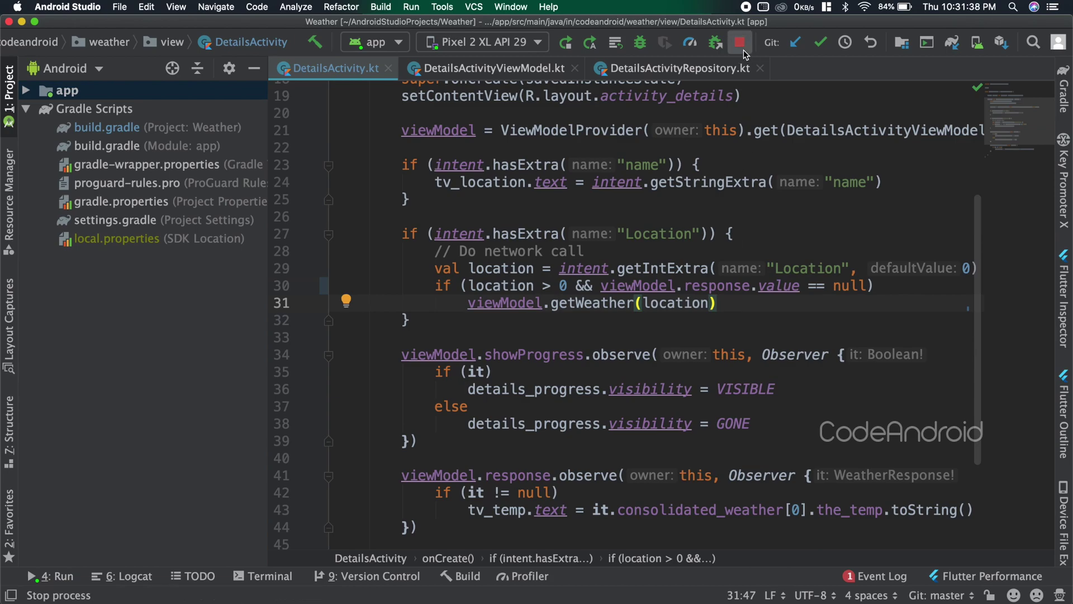
left_click(566, 42)
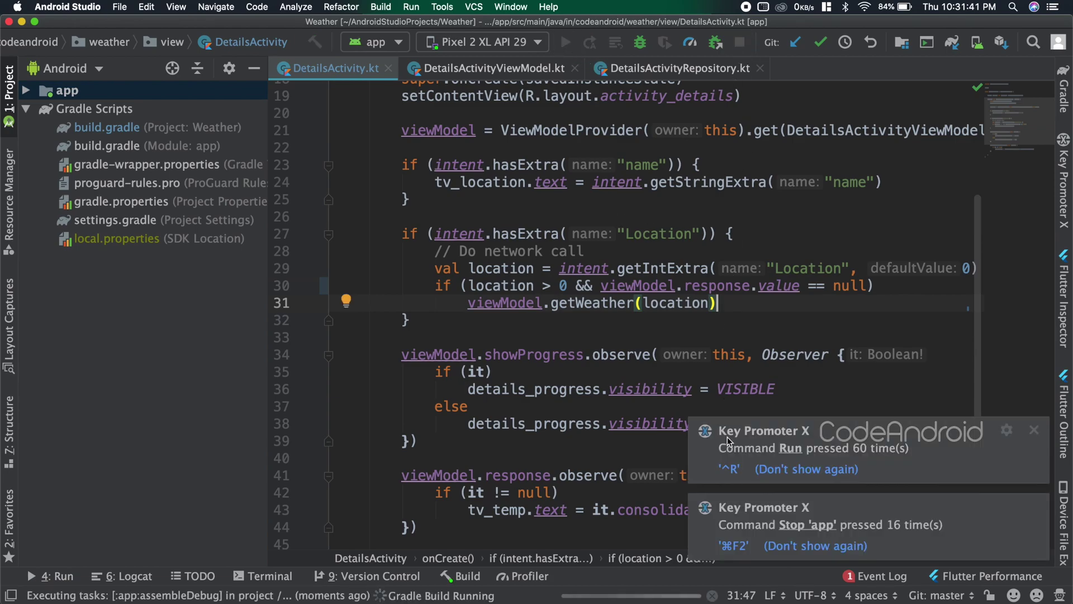
left_click(1037, 431)
left_click(1037, 509)
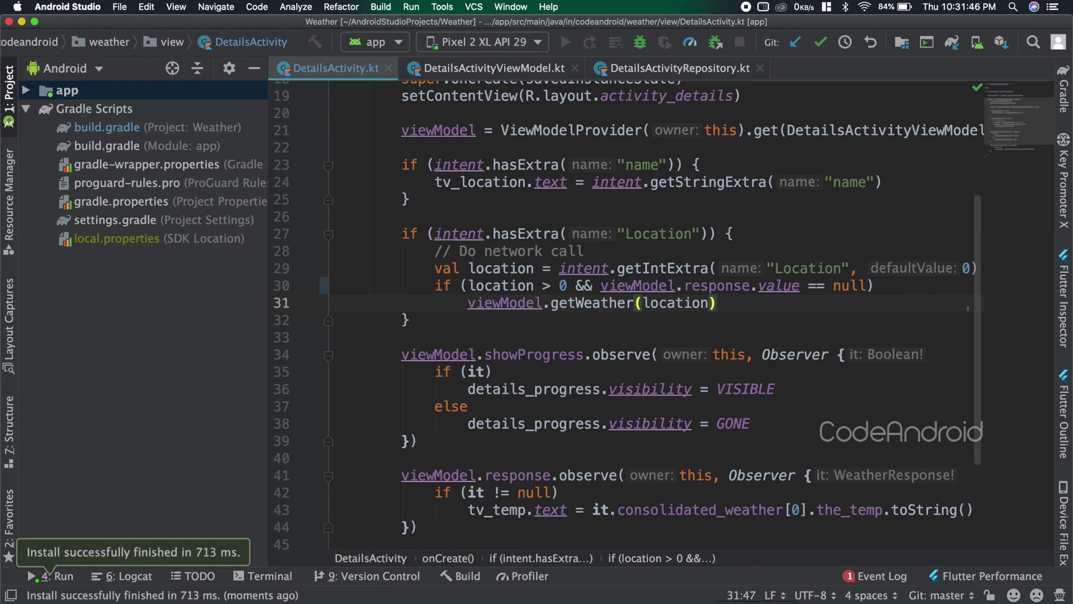
Search 'ban', open Bangalore's 26.81 details, and rotate to landscape
left_click(511, 90)
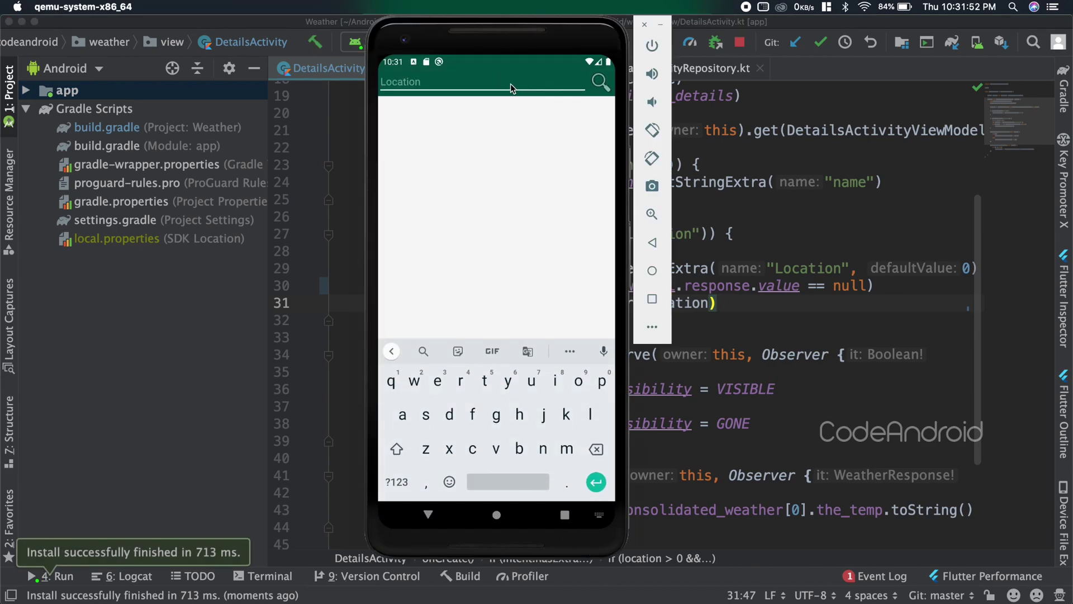
type("ban")
left_click(601, 82)
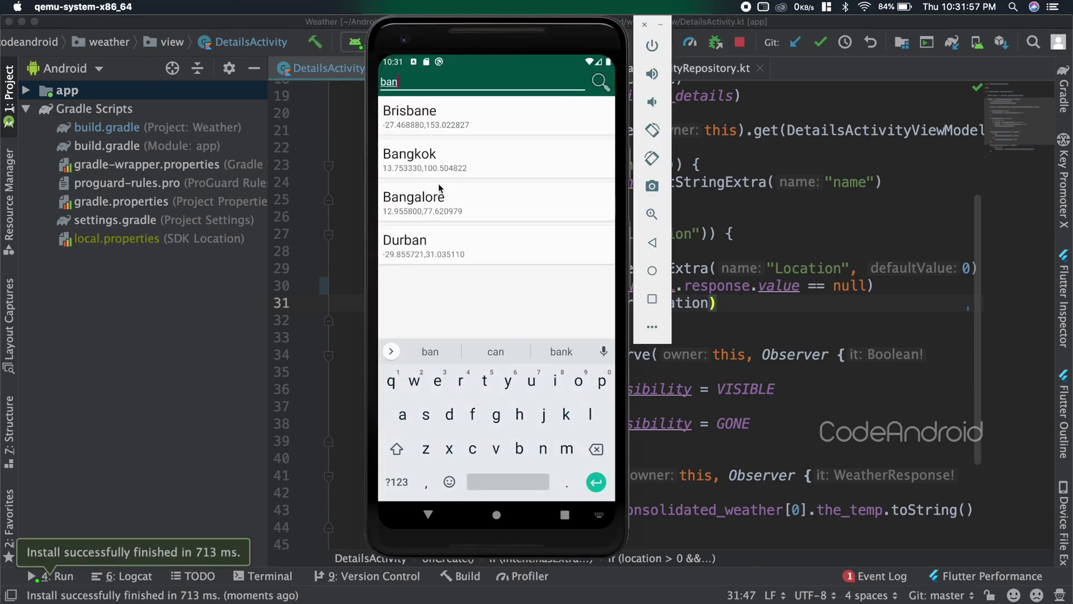
left_click(469, 200)
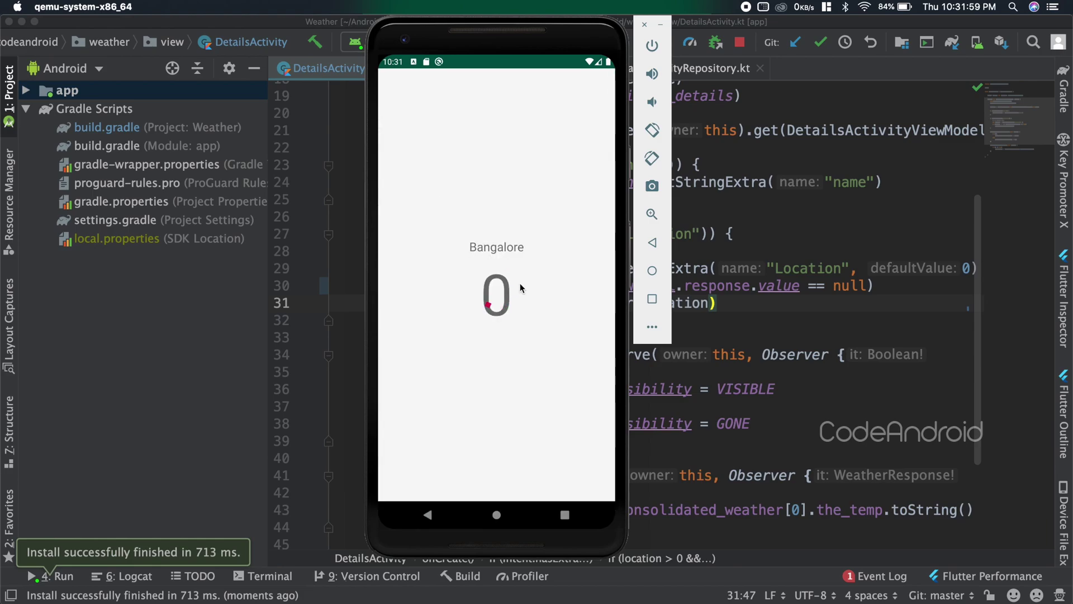
left_click(652, 132)
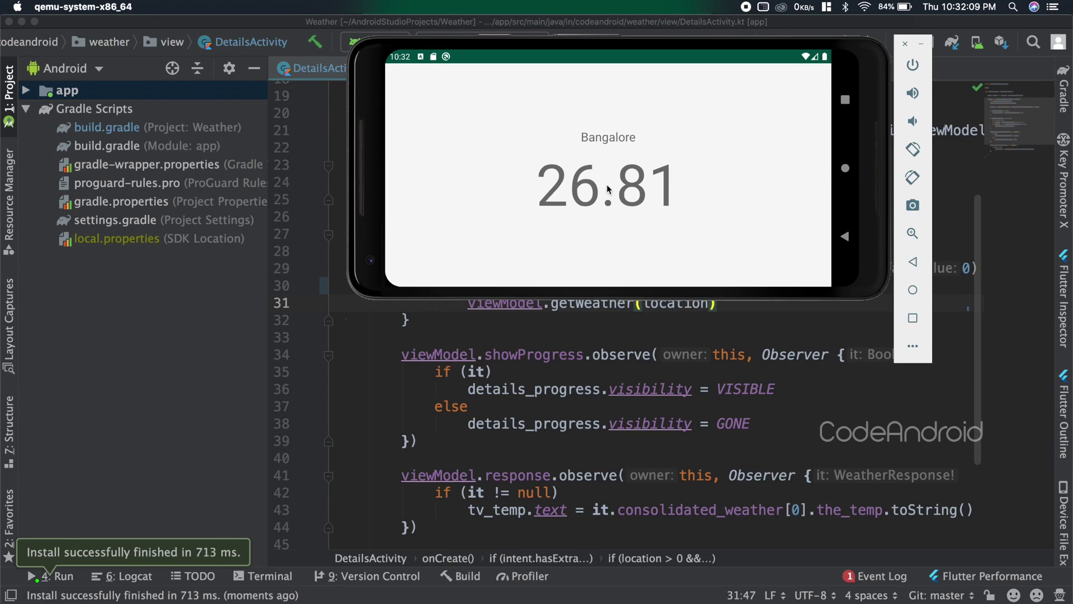
Declare var lastRequestTime: Long = -1 below the repository's response property
left_click(572, 320)
mouse_move(591, 303)
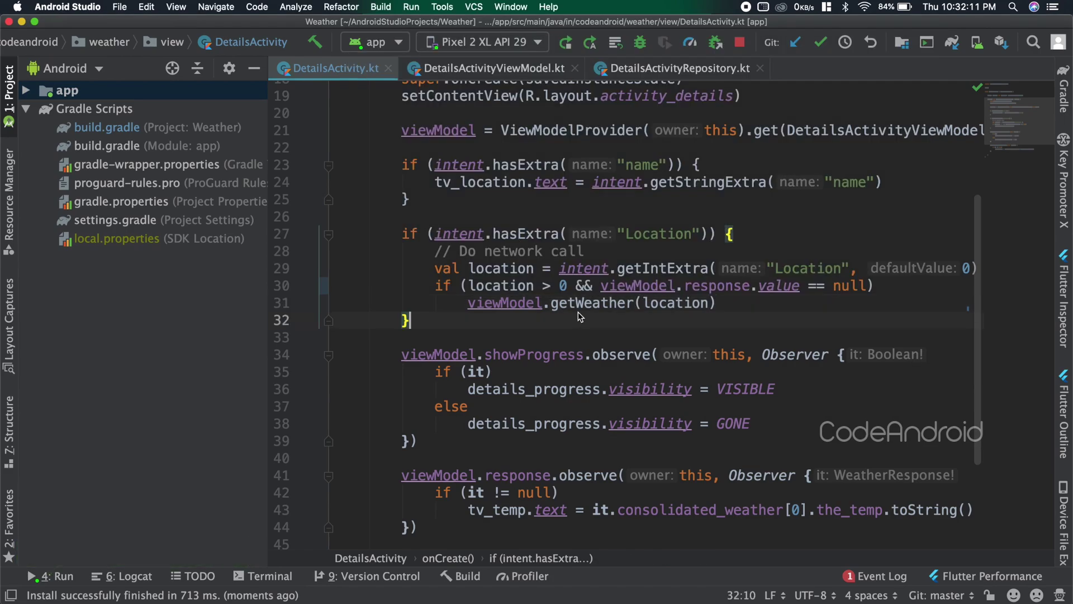
left_click(592, 305, "super")
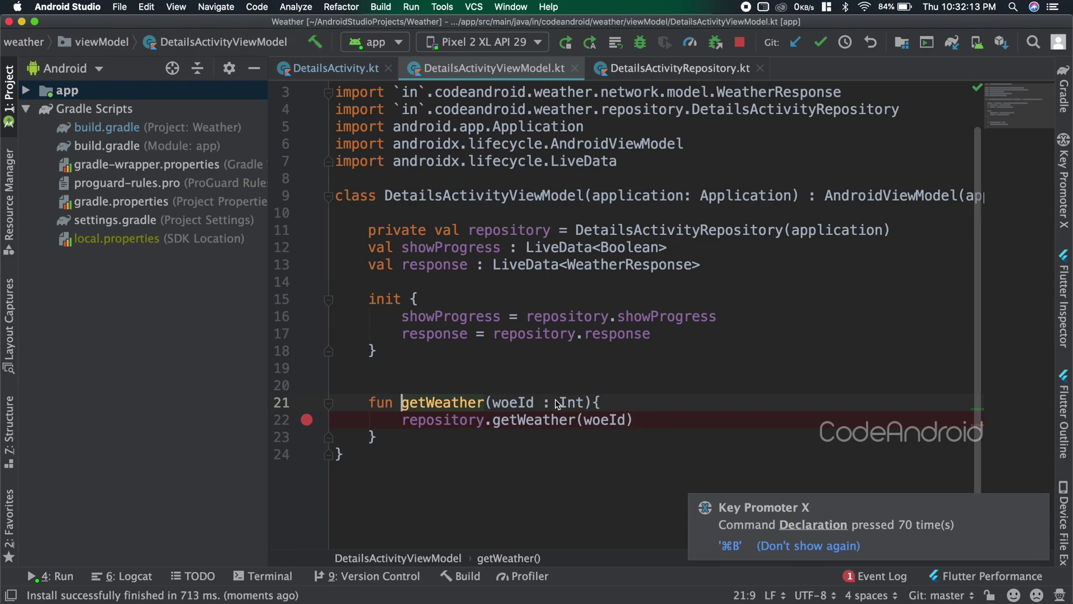
left_click(539, 419, "super")
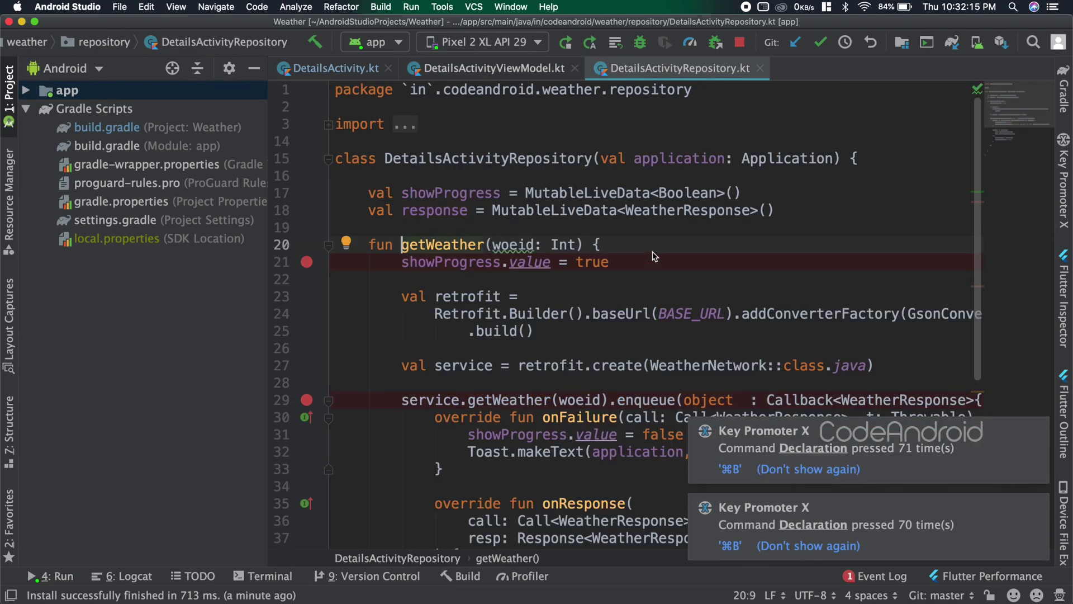
left_click(786, 218)
key("Return")
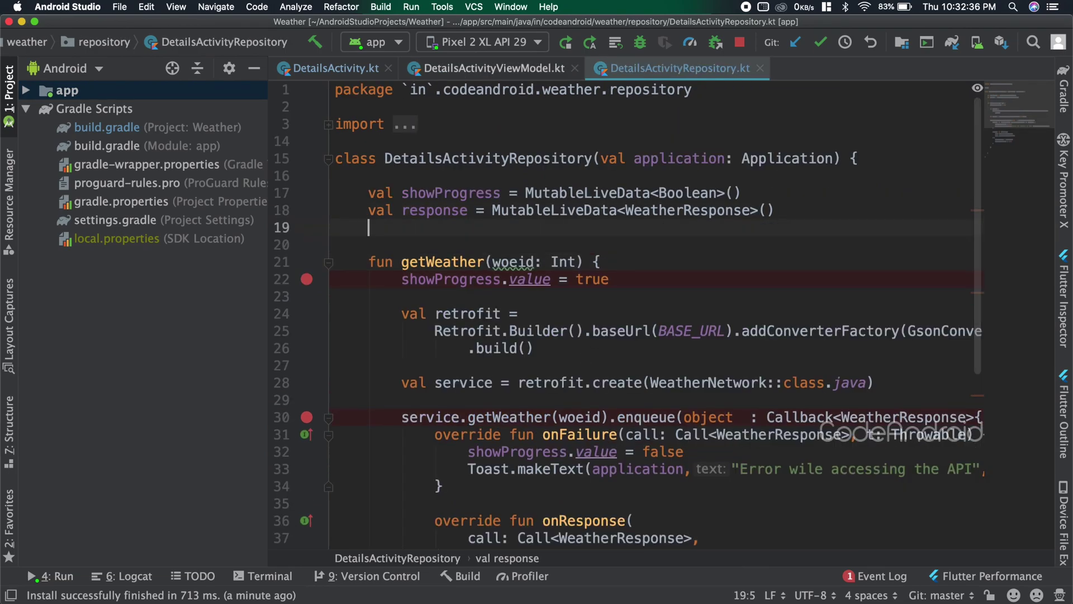
type("var la")
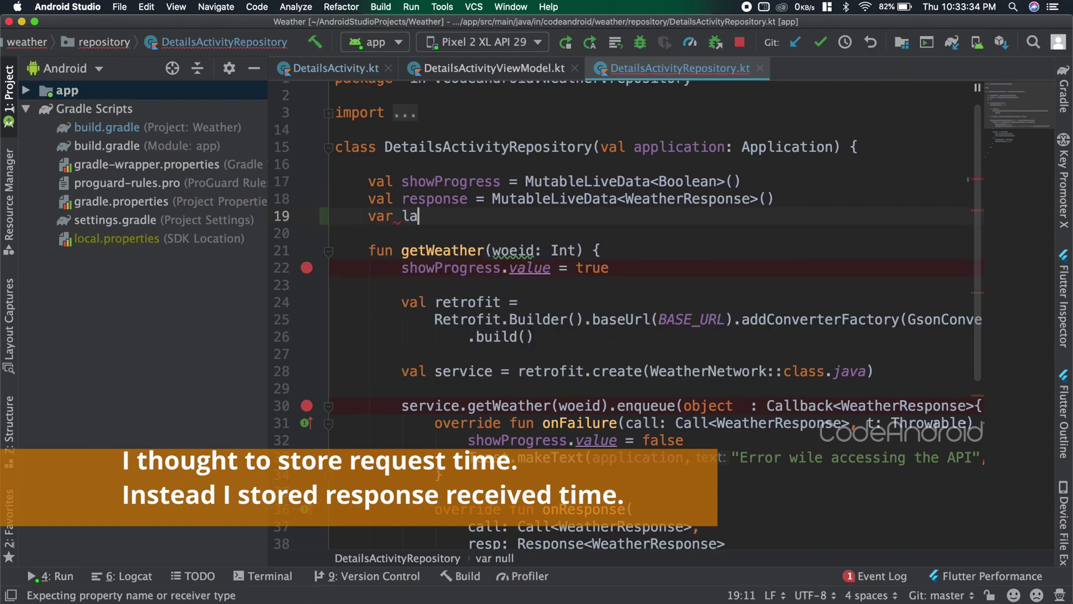
type("stRequestTime")
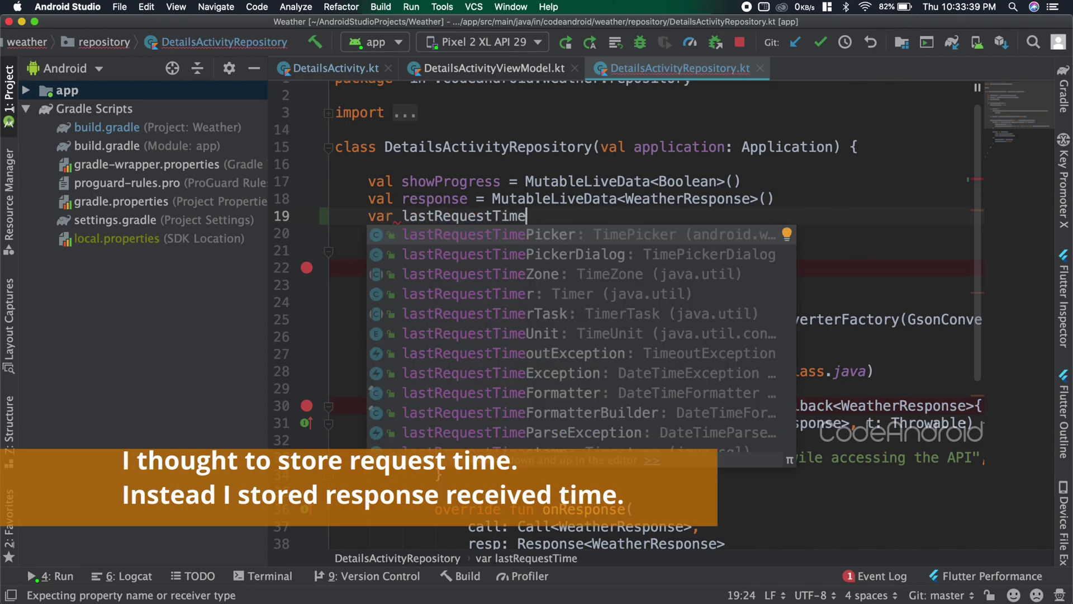
type(" : Lo")
key("Return")
type("= ")
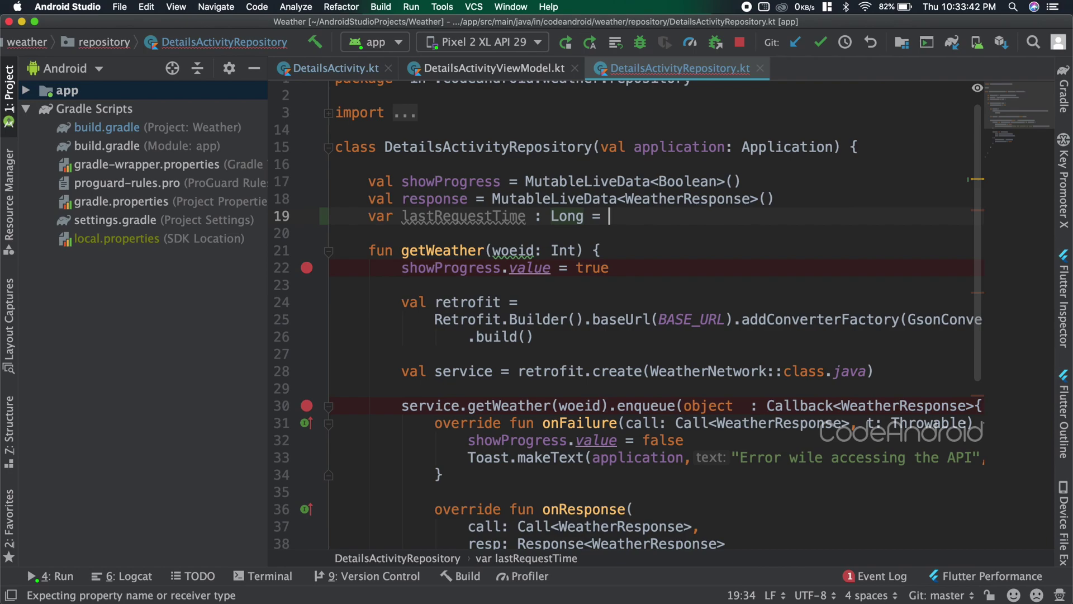
type("-1")
Set lastRequestTime = System.currentTimeMillis() at the start of onResponse
double_click(464, 216)
key("super+c")
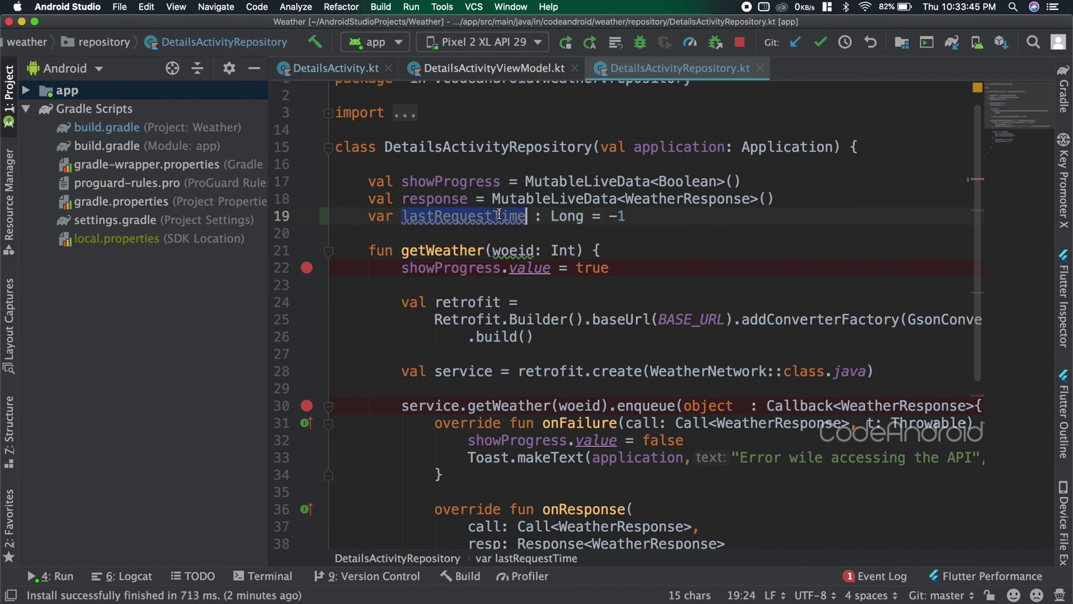
scroll(630, 320, "down", 5)
scroll(491, 298, "down", 2)
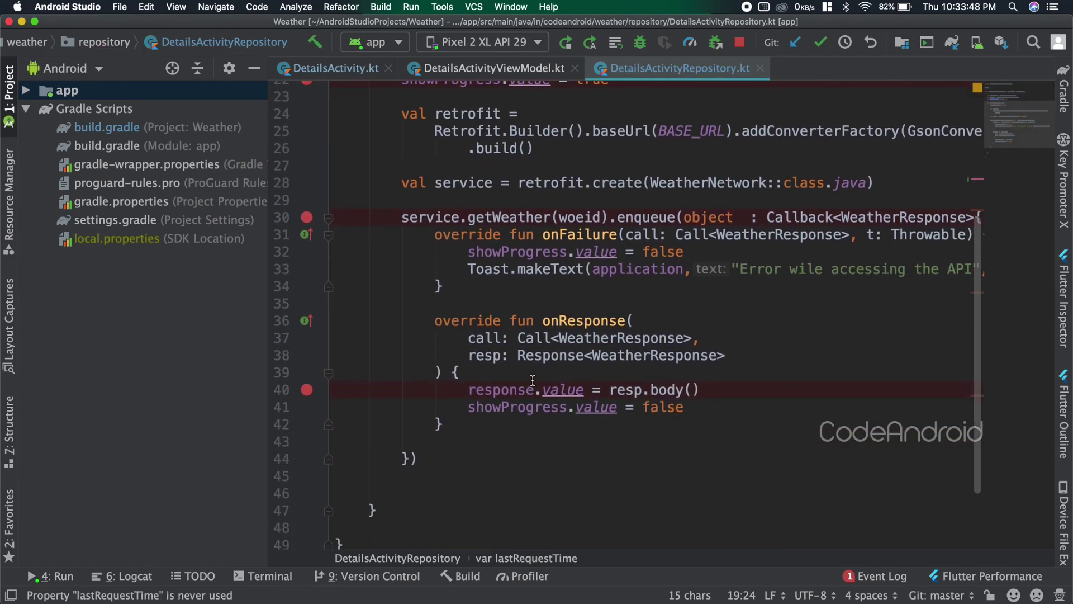
left_click(533, 380)
key("Return")
key("super+v")
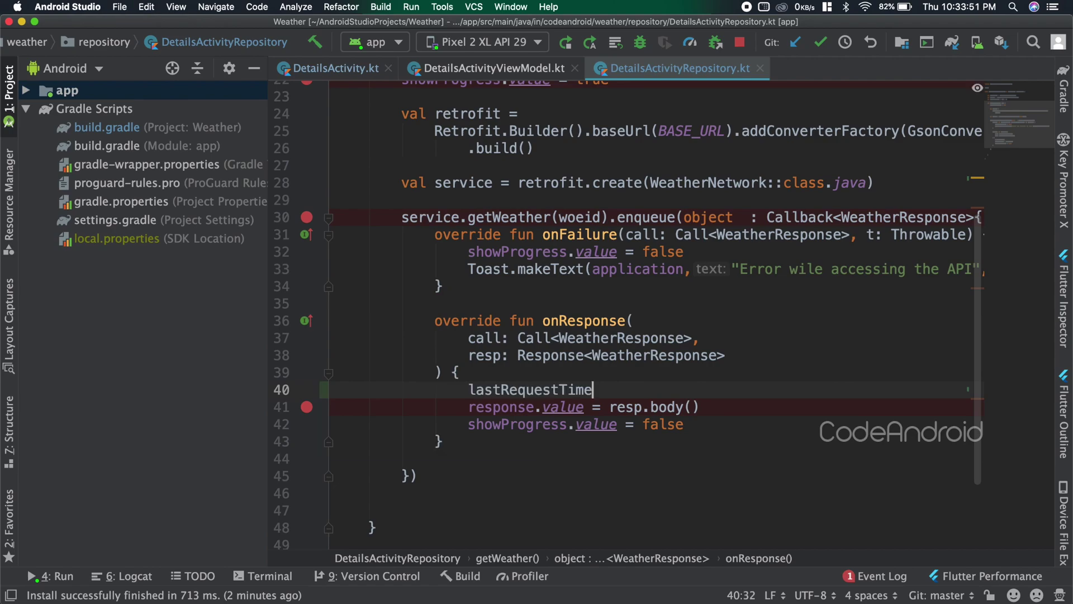
type(" = System.cu")
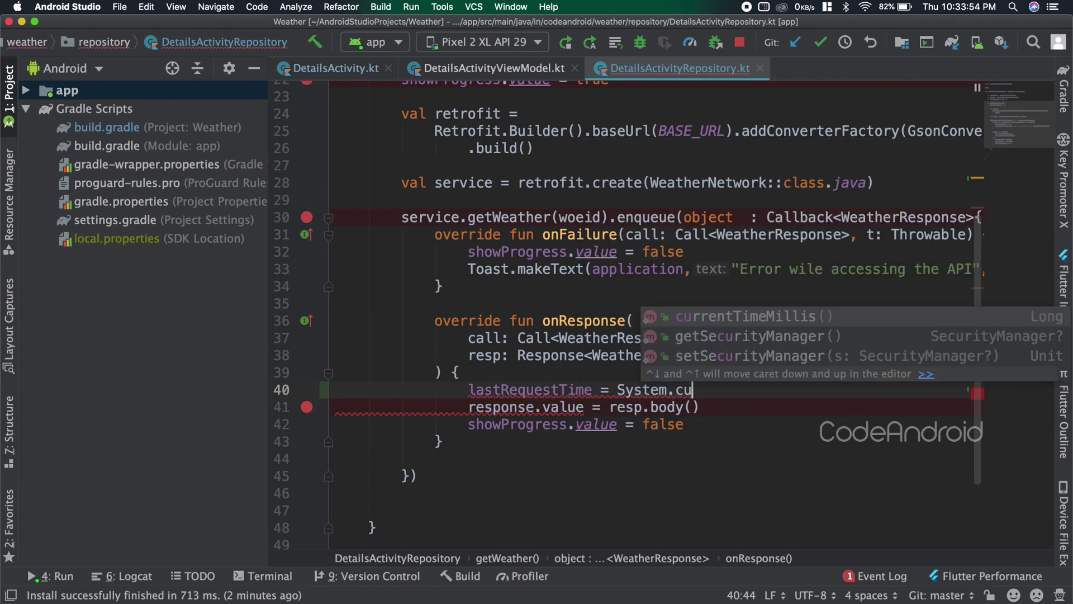
key("Return")
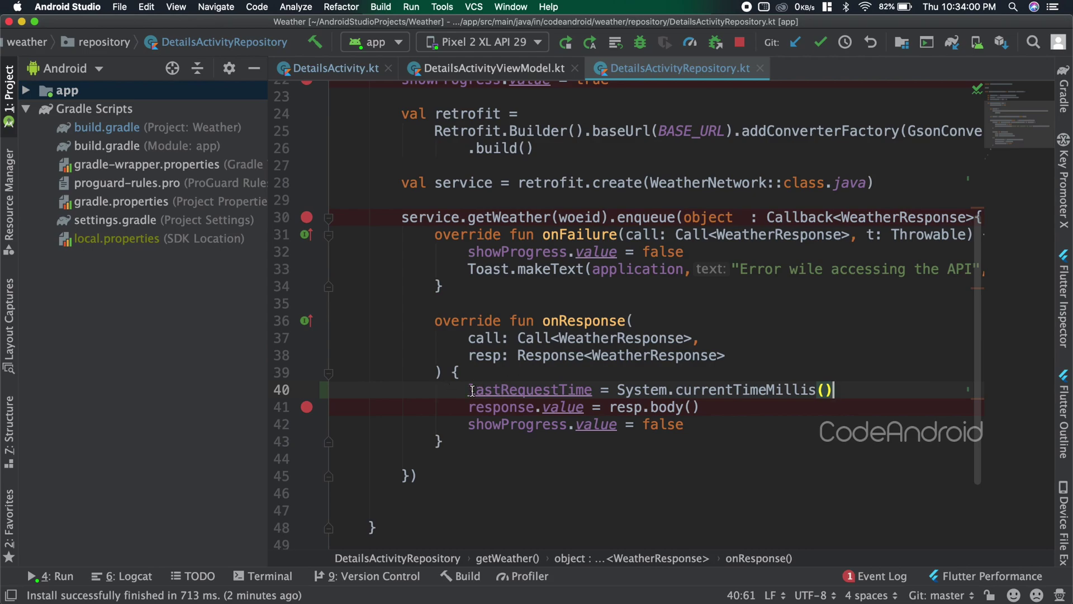
Add 'if((System.currentTimeMillis() - lastRequestTime) < 10000){ return }' atop getWeather
double_click(497, 390)
scroll(497, 390, "up", 4)
scroll(496, 389, "up", 3)
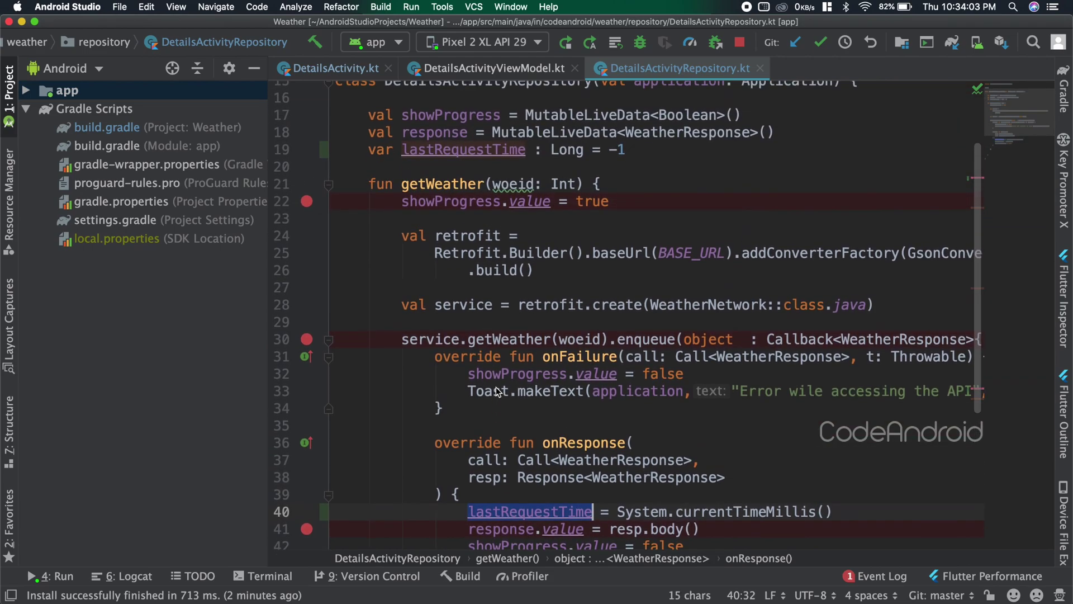
left_click(629, 183)
key("Return")
key("Return")
key("Return")
key("Up")
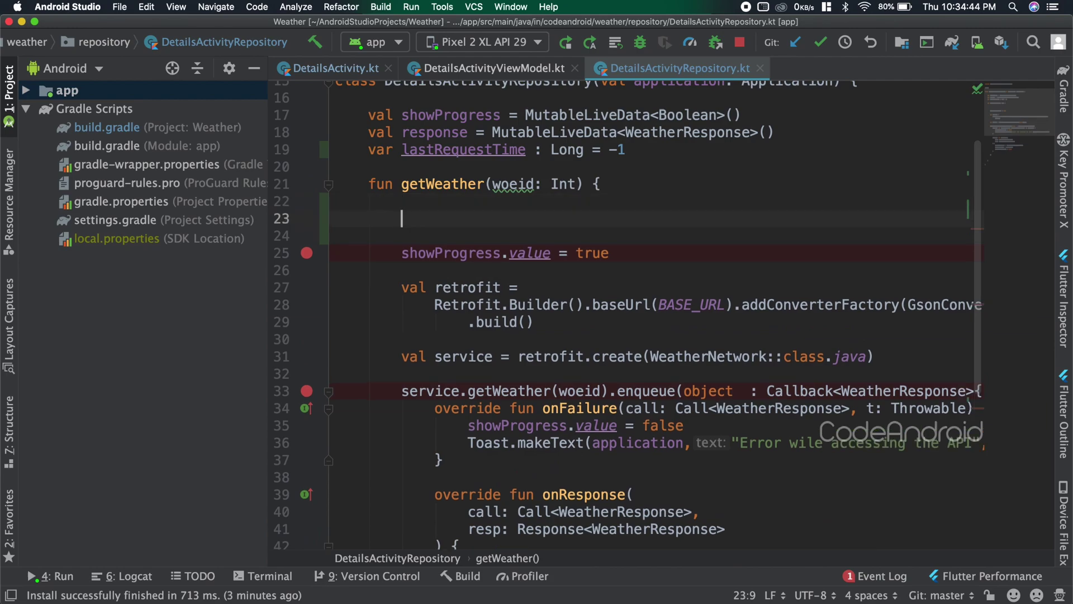
type("if((")
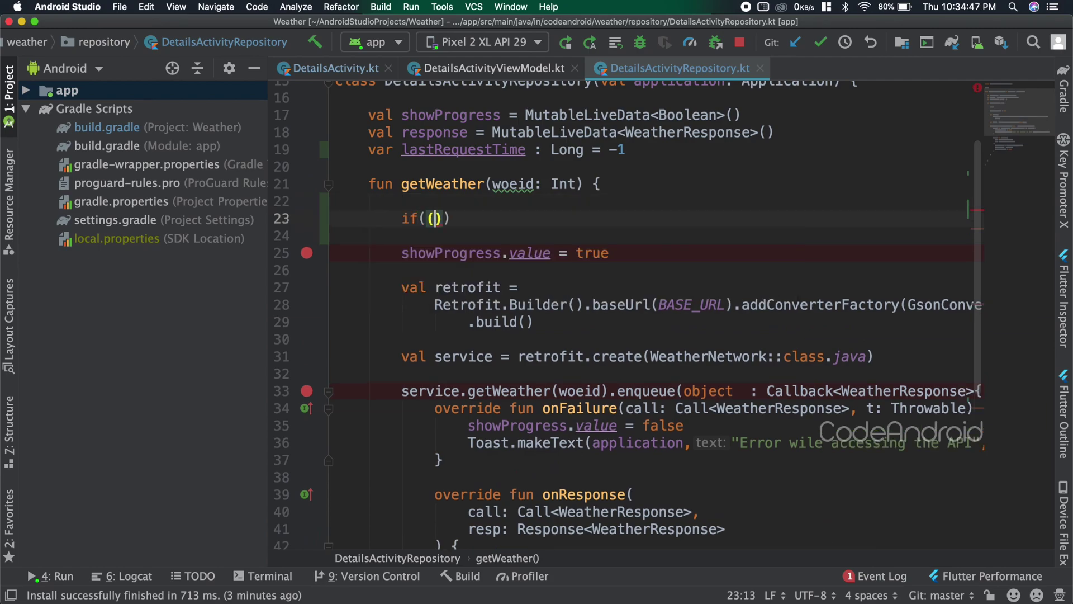
type("System.cu")
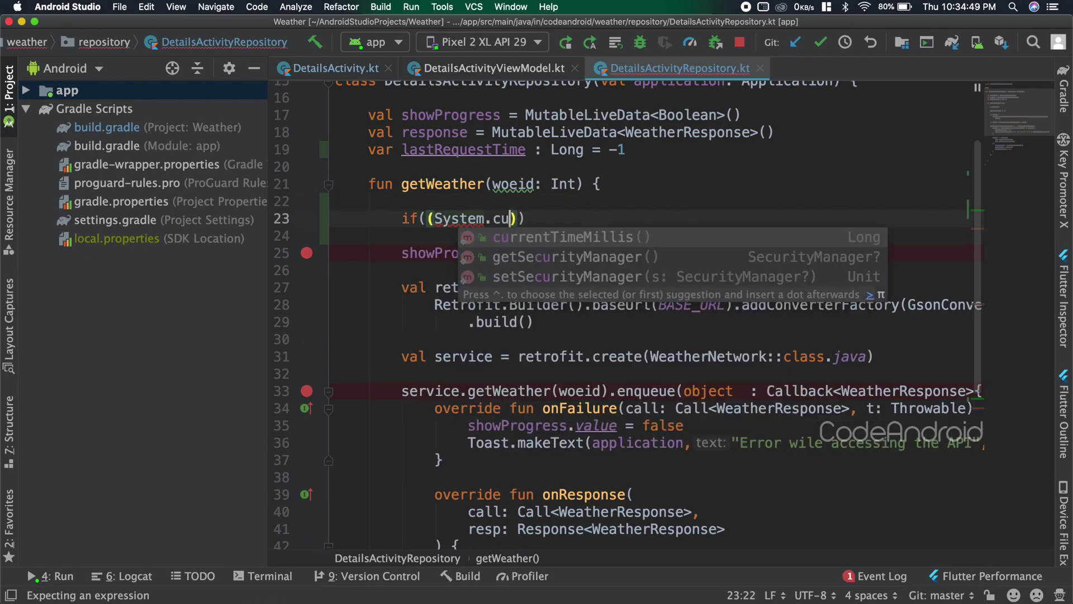
key("Return")
type("- la")
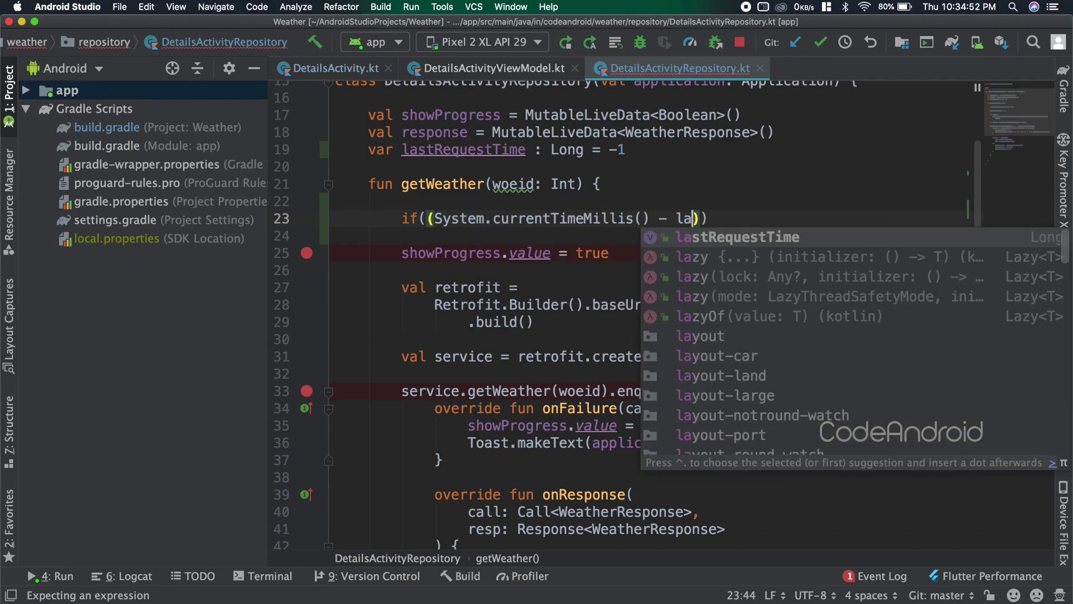
key("Return")
type(") > ")
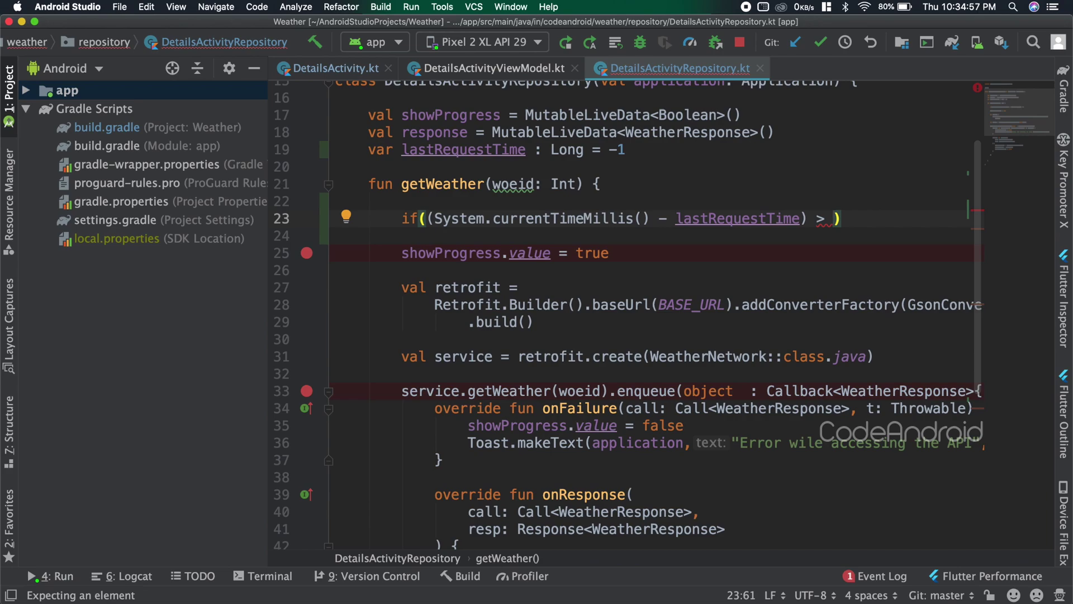
type("10")
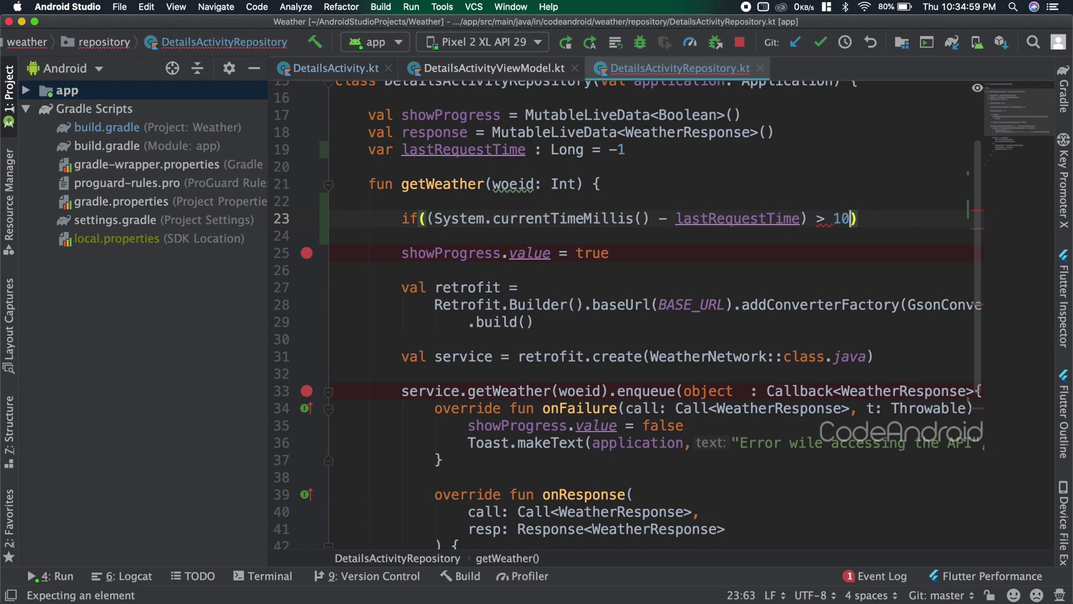
type("000")
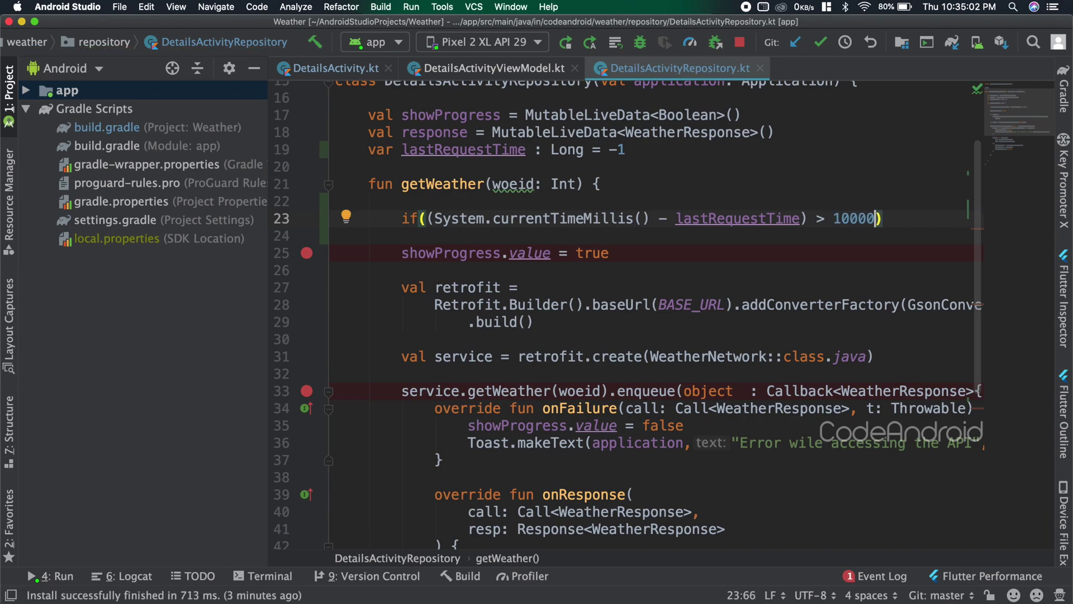
key("Right")
type("{")
key("Return")
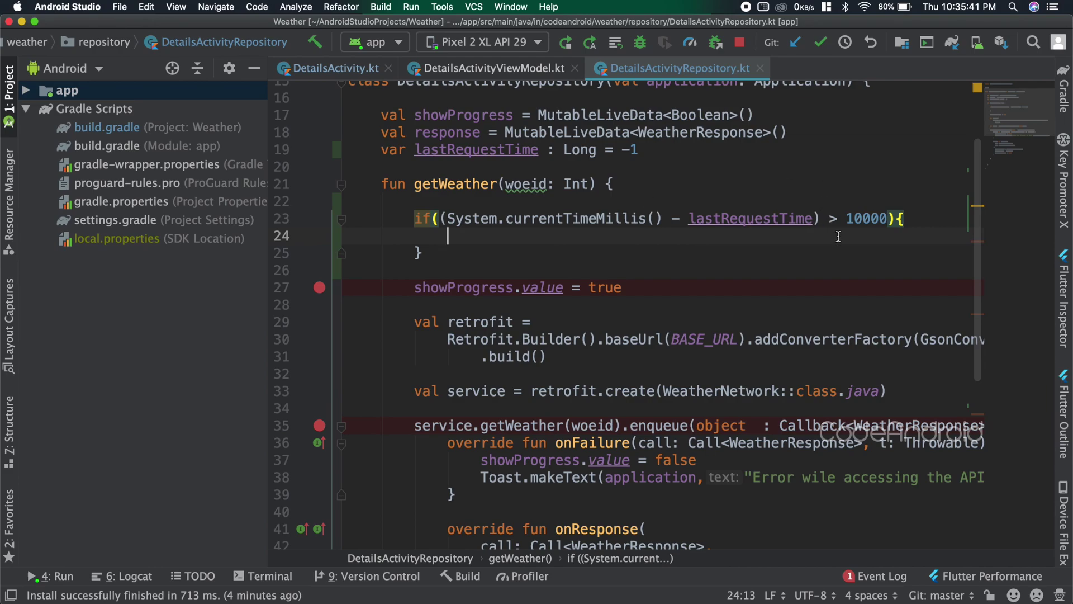
left_click_drag(838, 219, 831, 218)
type("<")
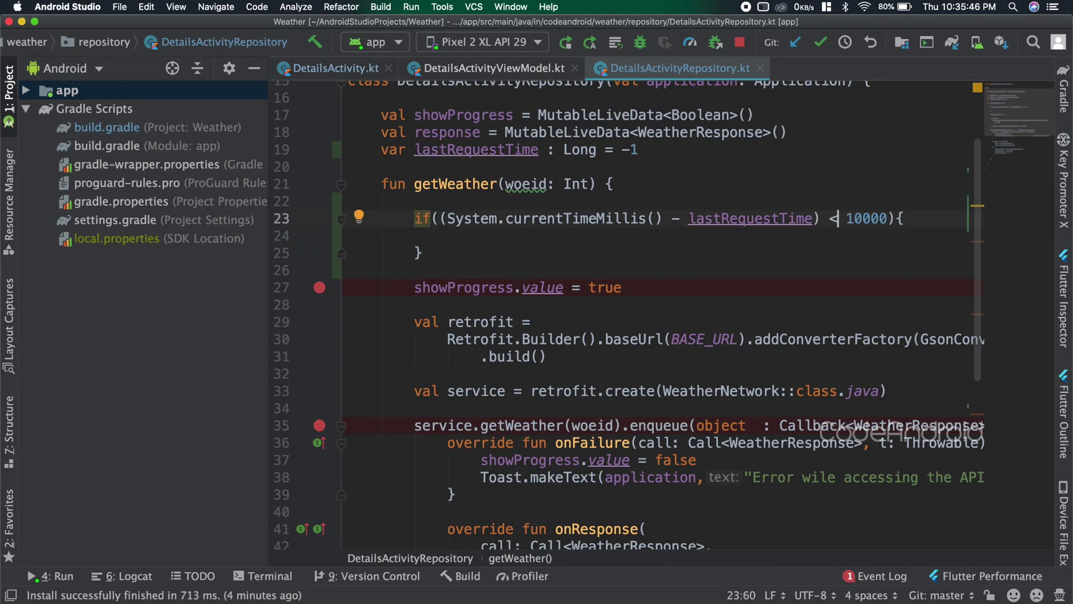
left_click(784, 238)
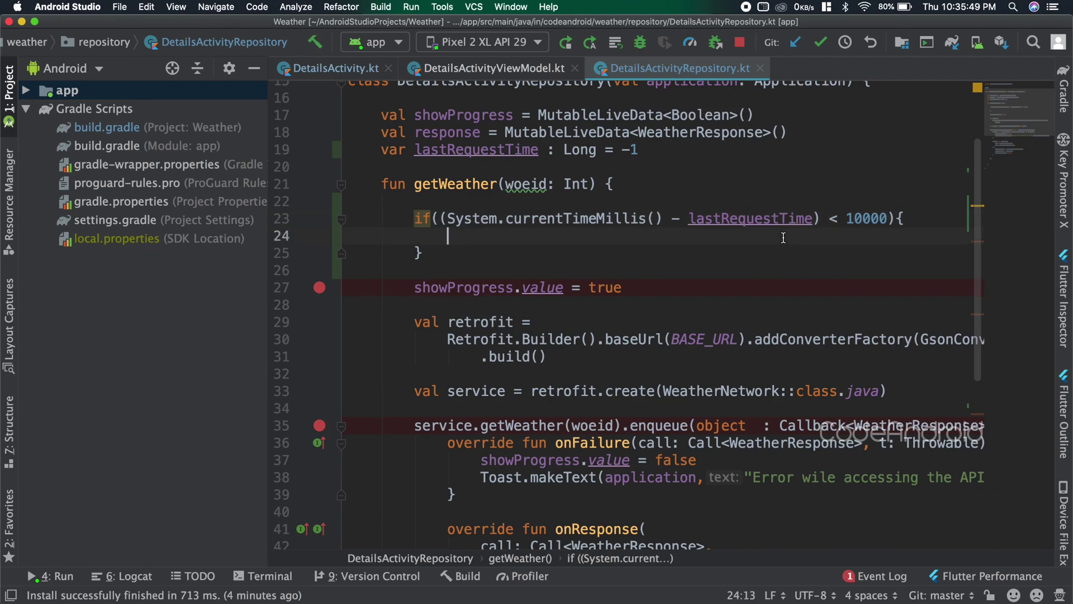
type("return")
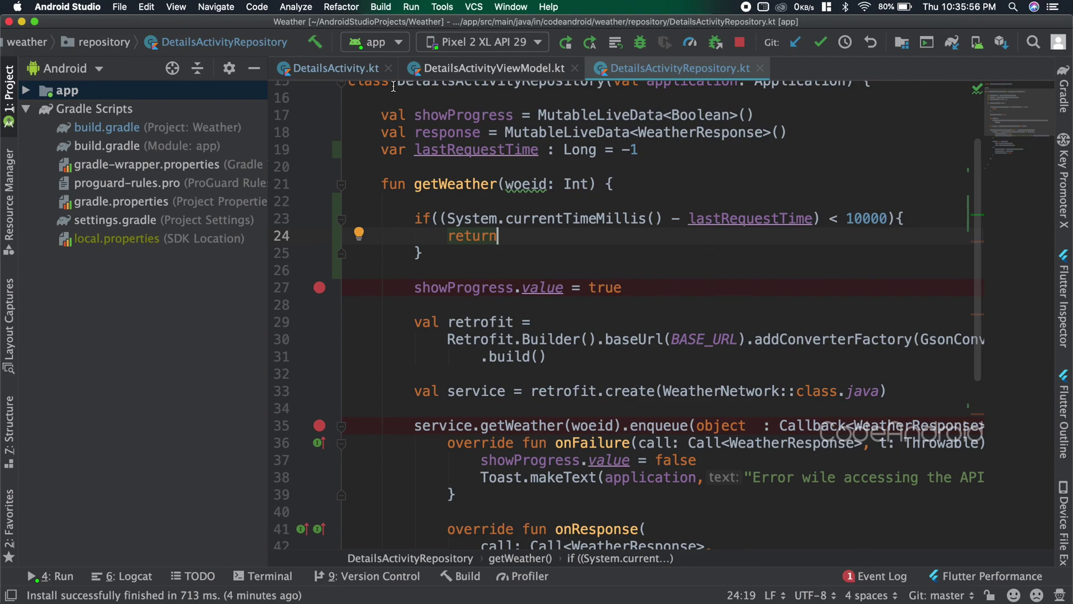
Delete '&& viewModel.response.value == null' from line 30 and relaunch the app
left_click(370, 71)
left_click_drag(587, 285, 868, 287)
key("BackSpace")
key("BackSpace")
key("BackSpace")
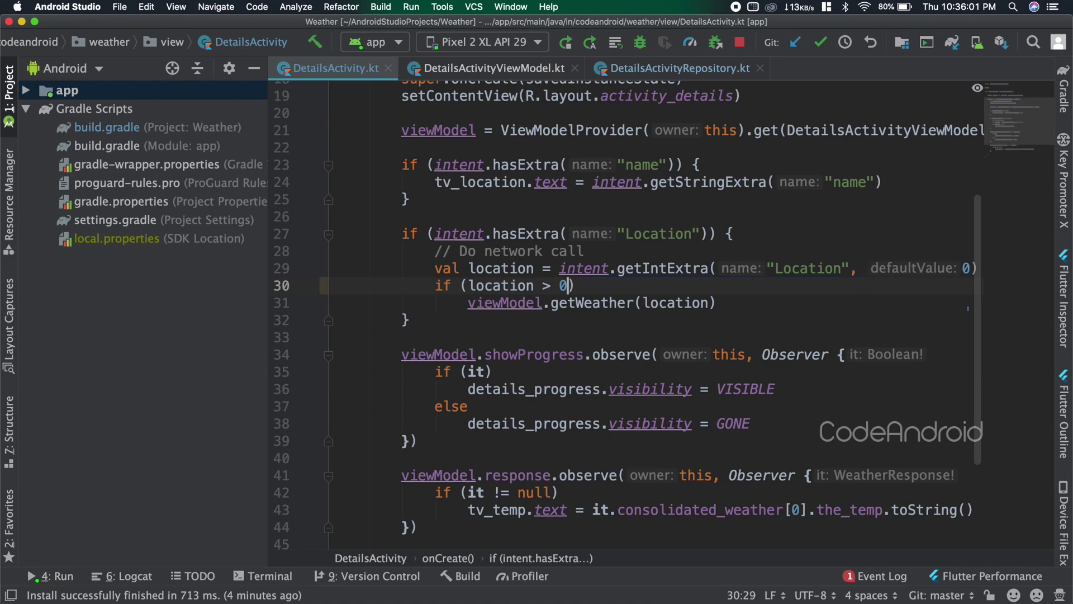
left_click(739, 43)
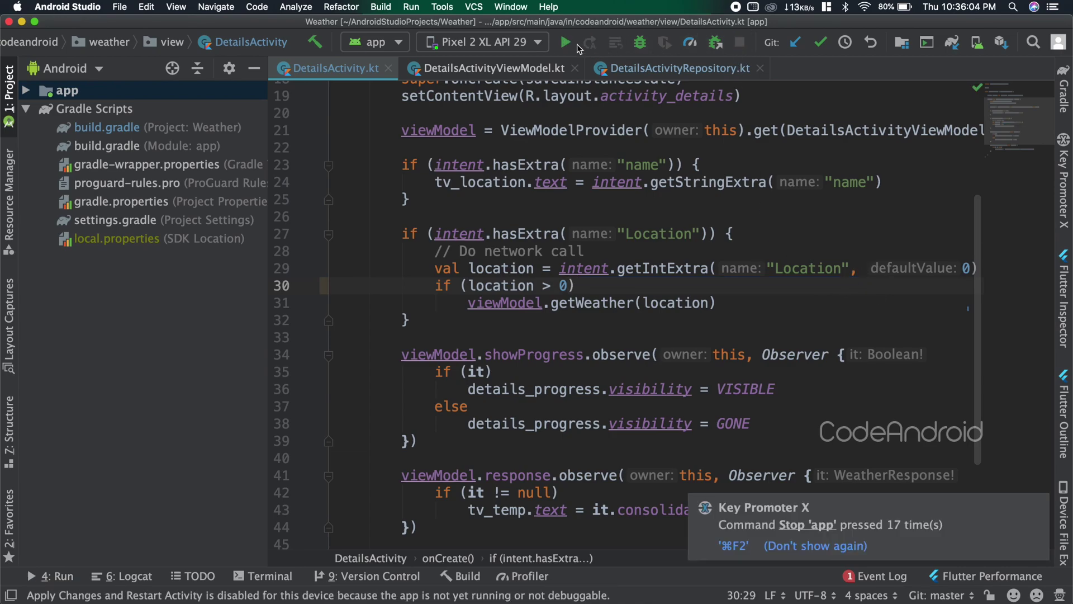
left_click(565, 43)
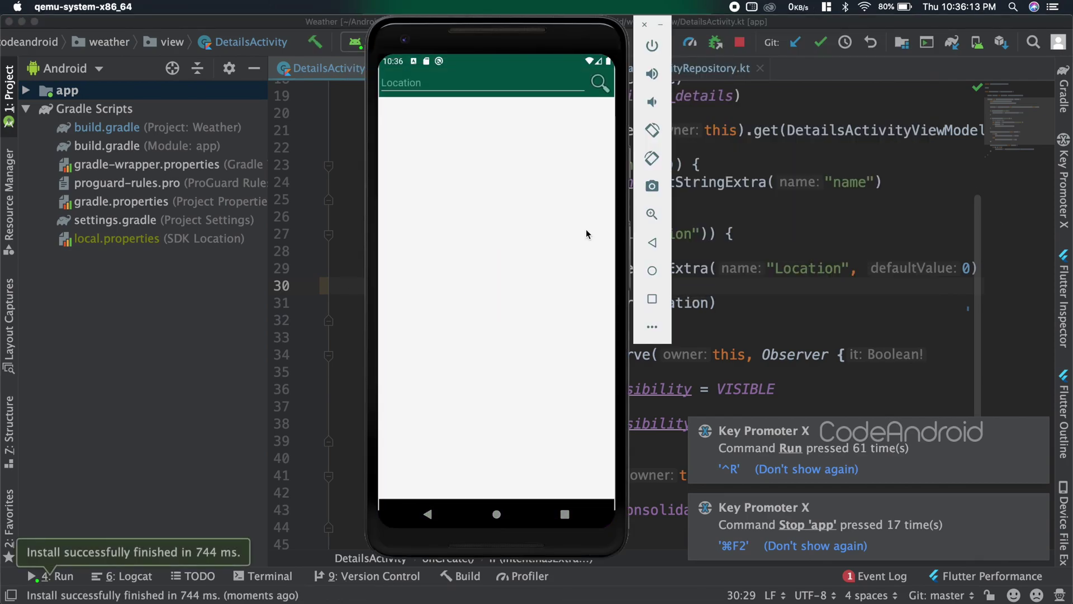
Search 'chen' and open Chennai's details showing 26.86
left_click(514, 84)
type("chen")
left_click(601, 81)
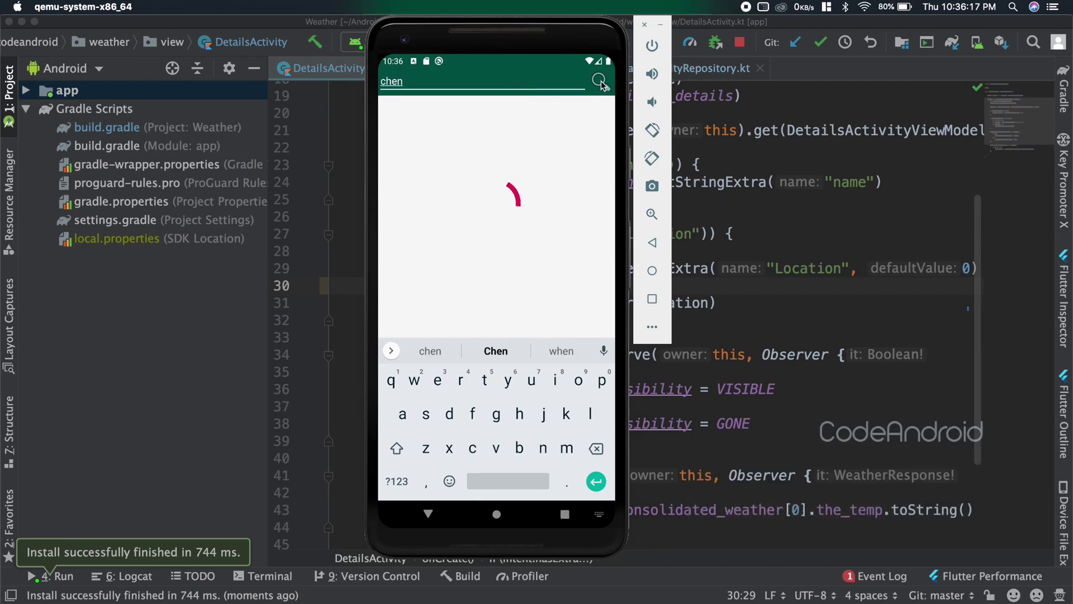
left_click(477, 123)
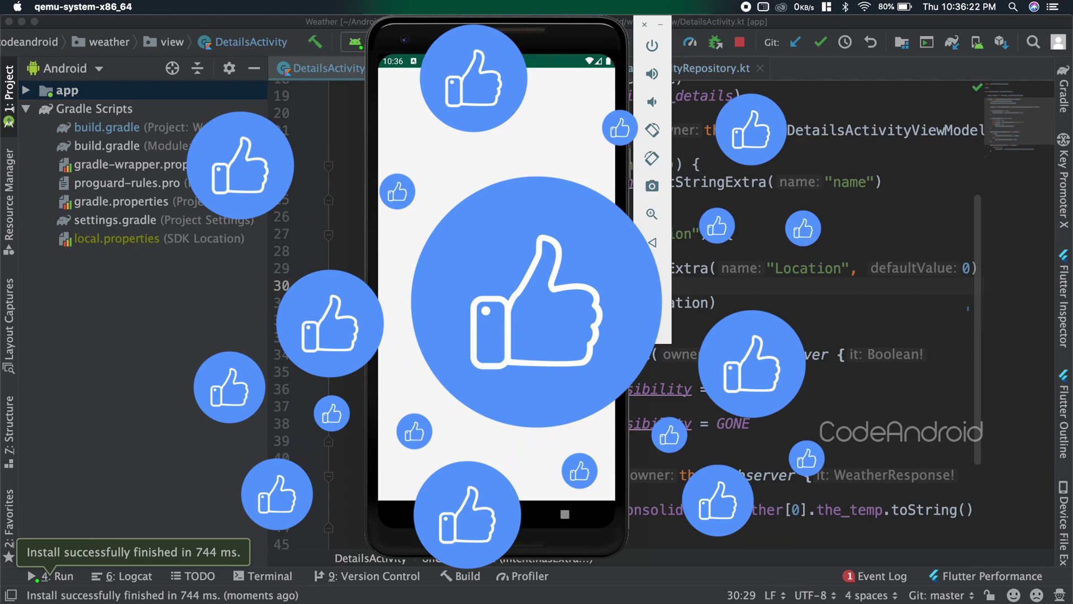
Rotate the emulator to landscape and back to portrait twice, keeping 26.86 shown
left_click(652, 130)
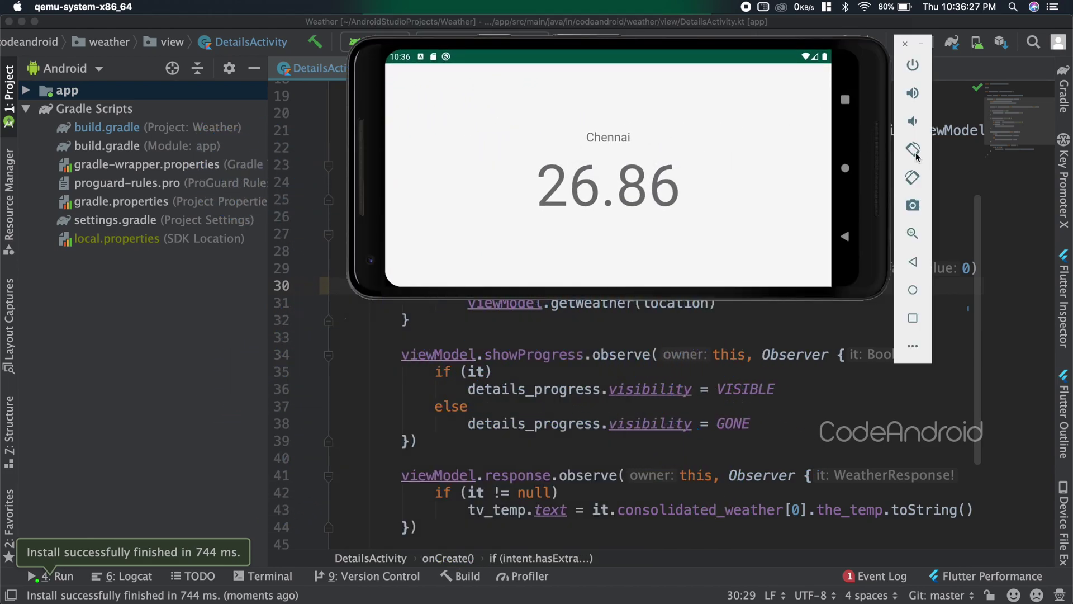
left_click(914, 153)
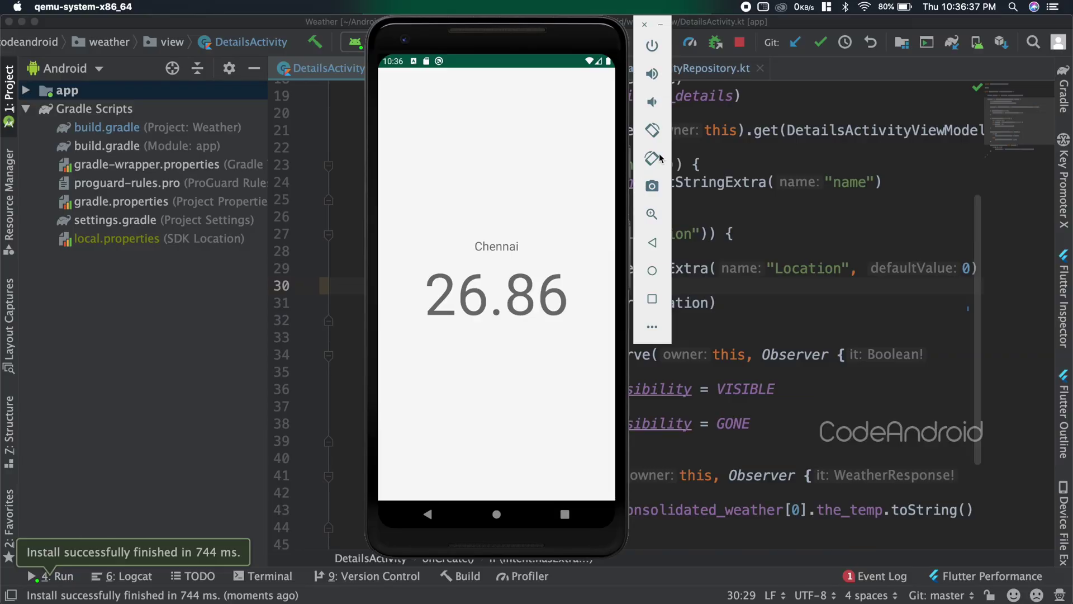
left_click(651, 130)
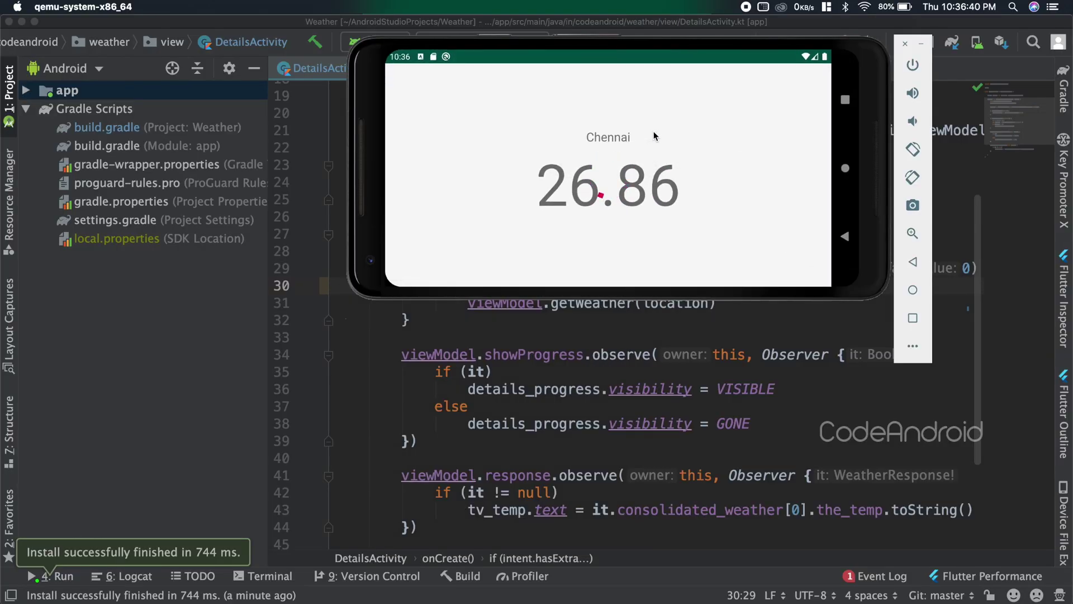
left_click(912, 177)
left_click(663, 31)
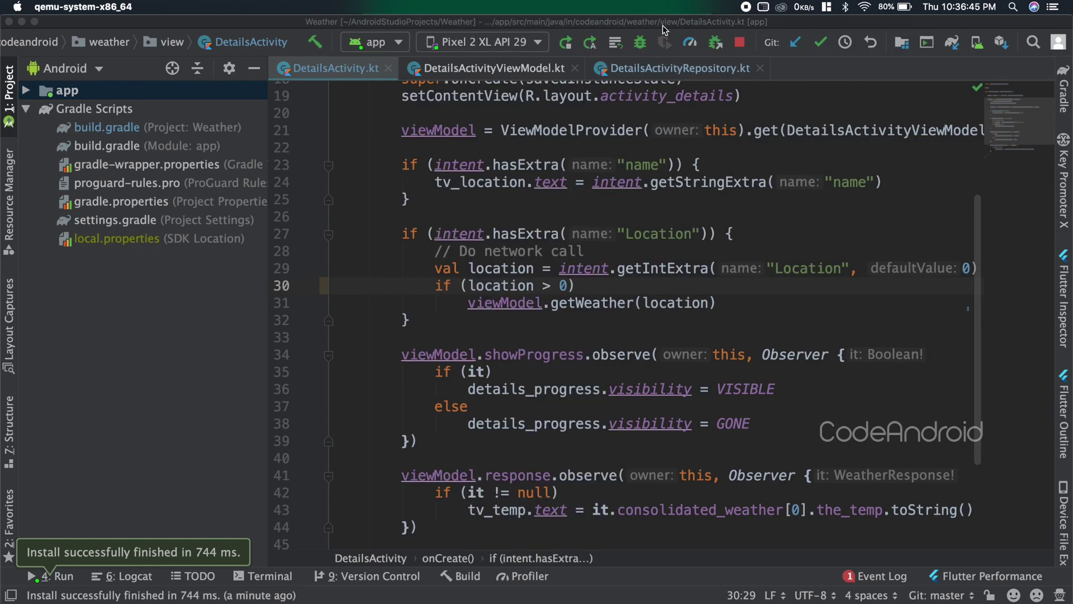